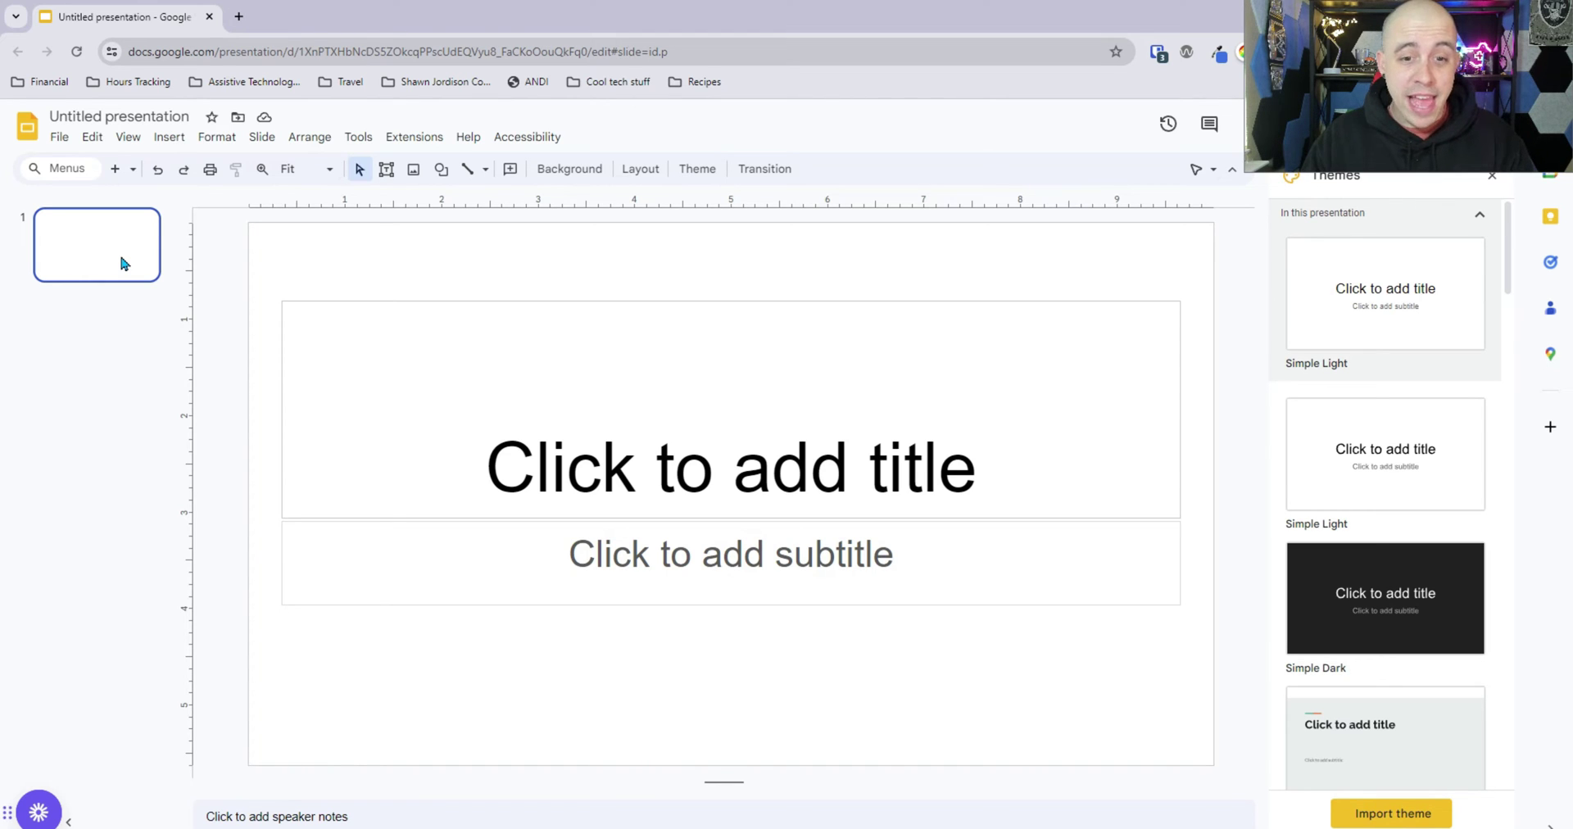
# Step: Enter the title 'How to make accessible google slides' and the author's name as subtitle
pyautogui.click(906, 467)
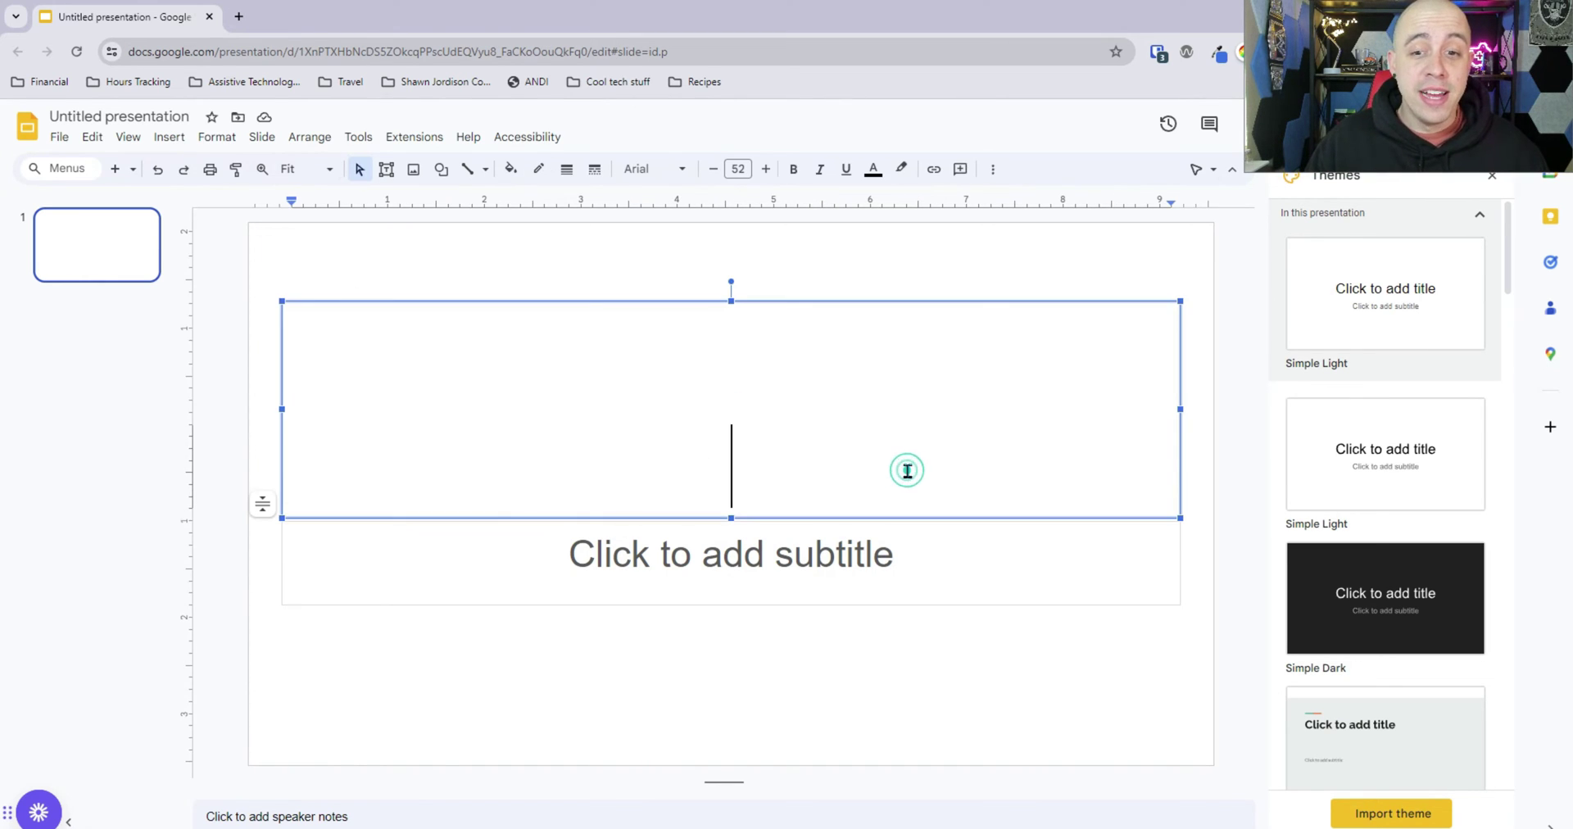
pyautogui.click(754, 558)
pyautogui.click(760, 429)
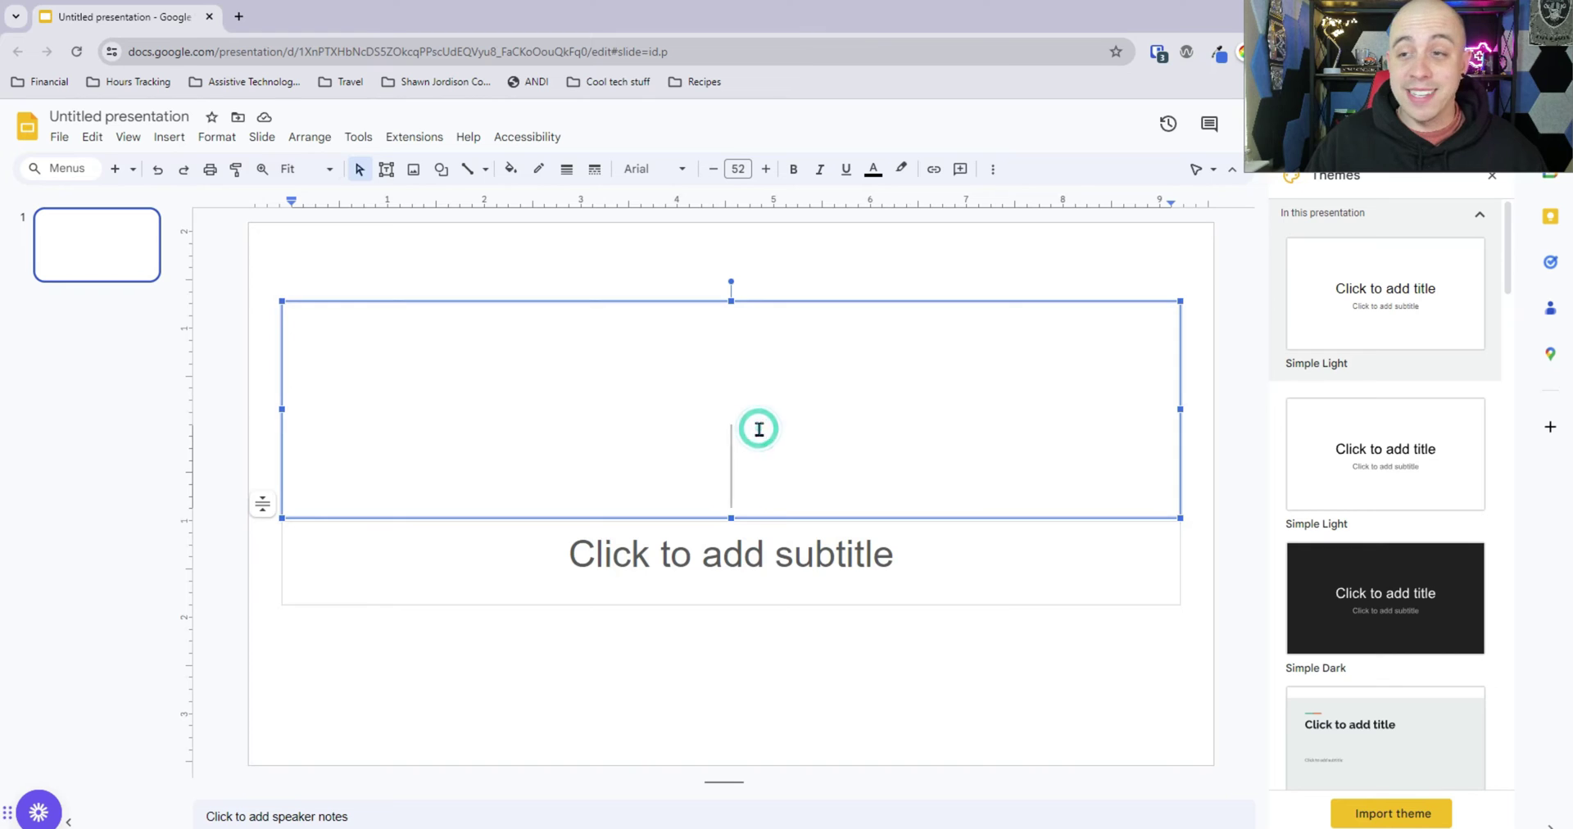
pyautogui.click(728, 563)
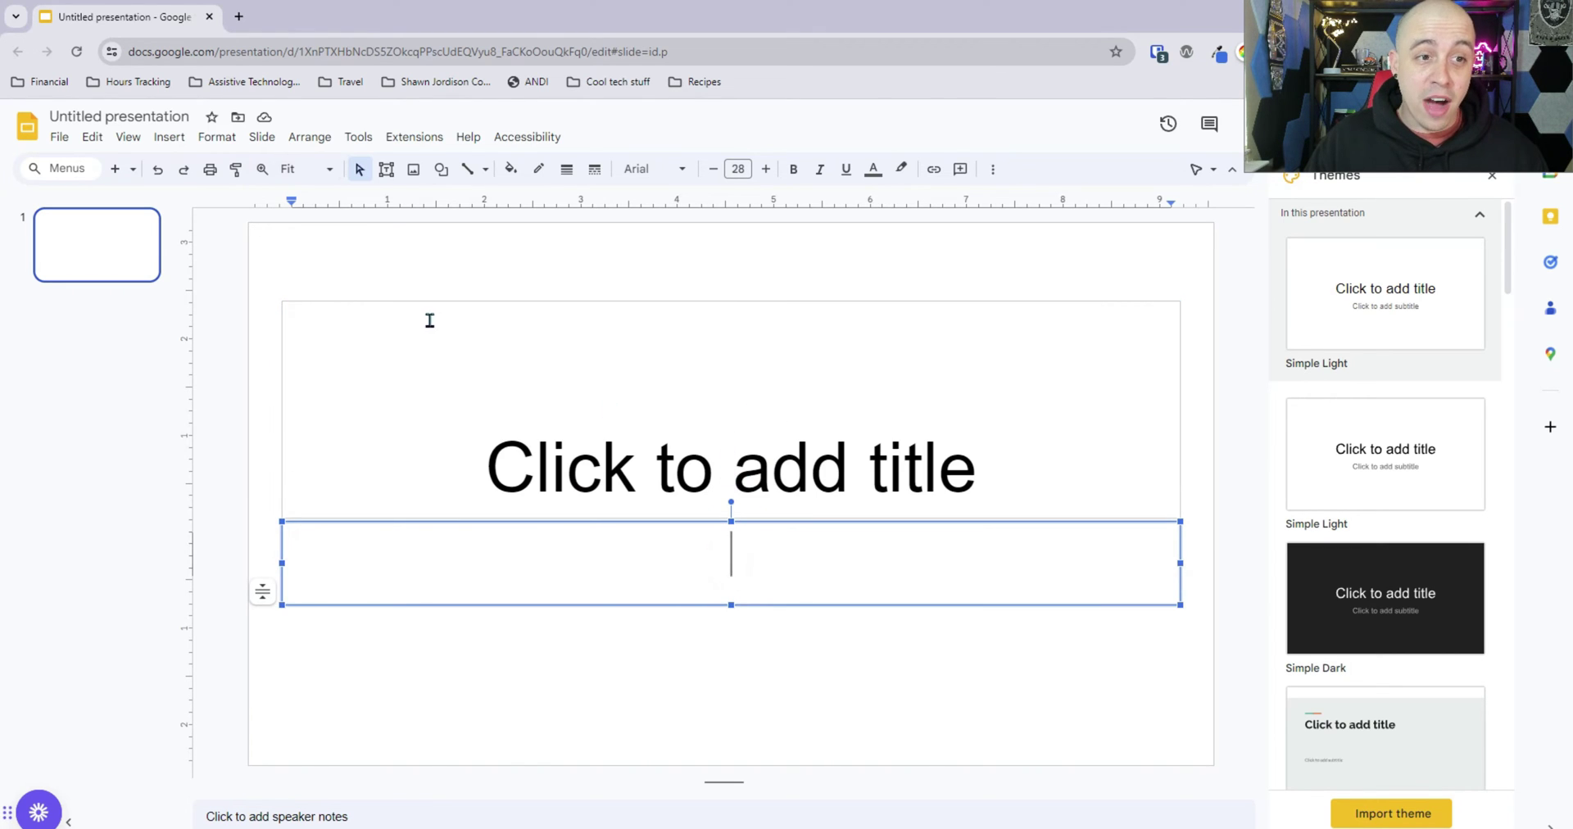
pyautogui.click(516, 430)
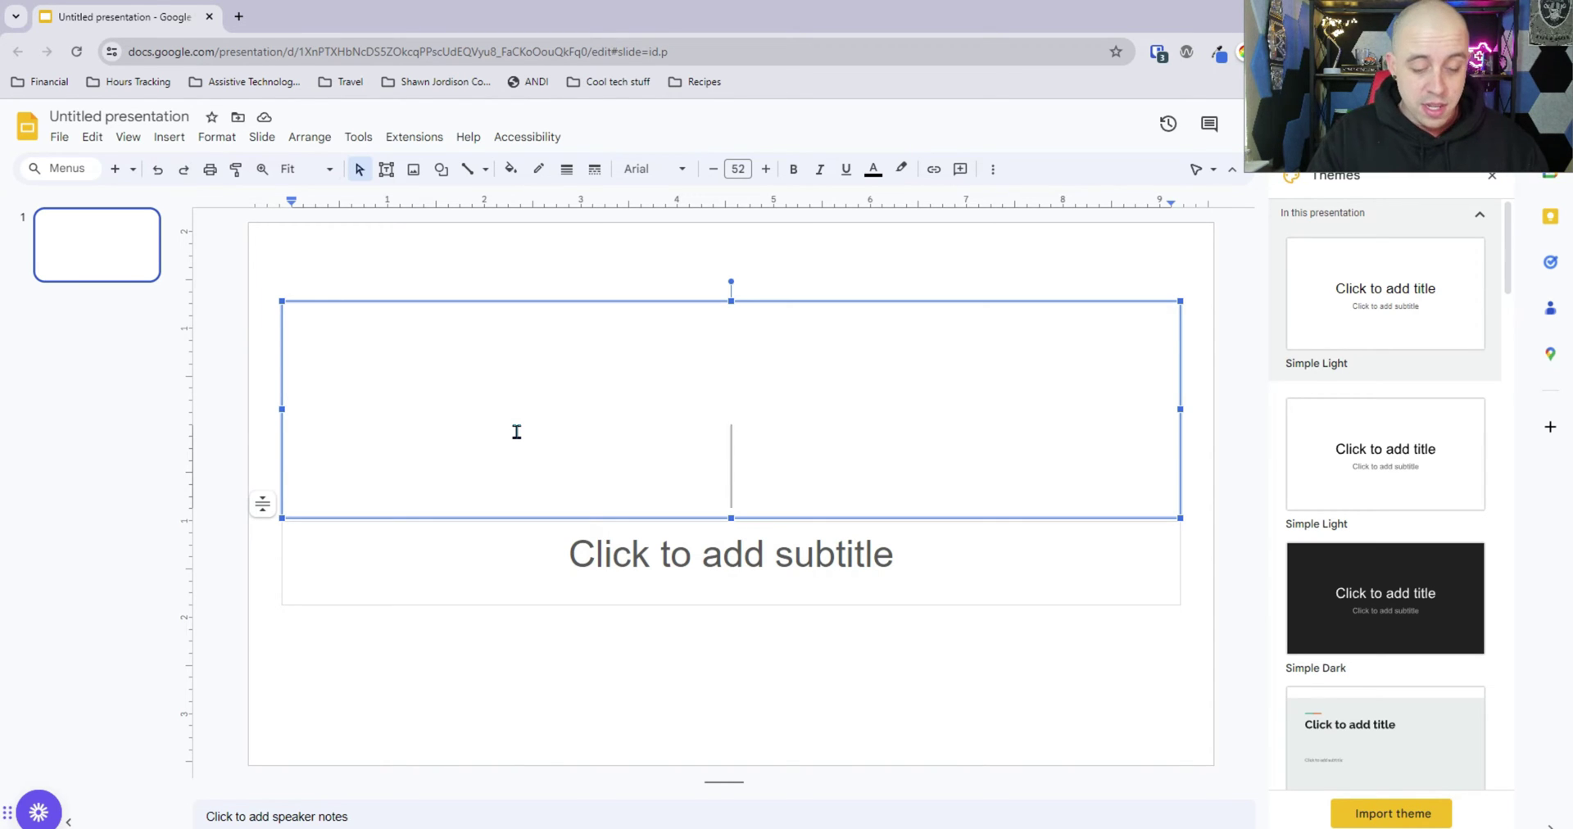
pyautogui.write('How to make ')
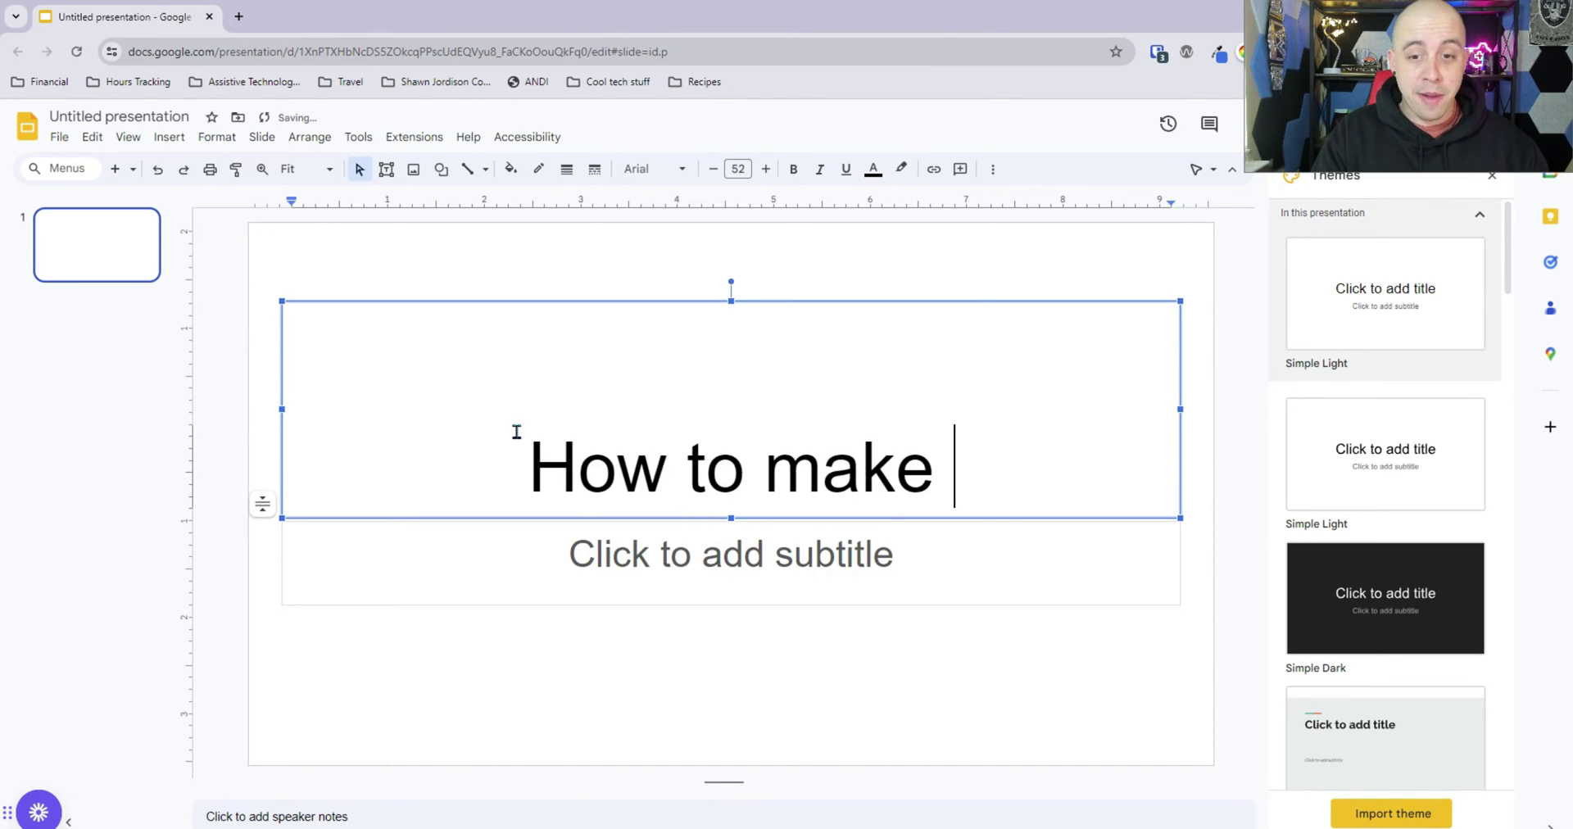
pyautogui.write('accessible google slides')
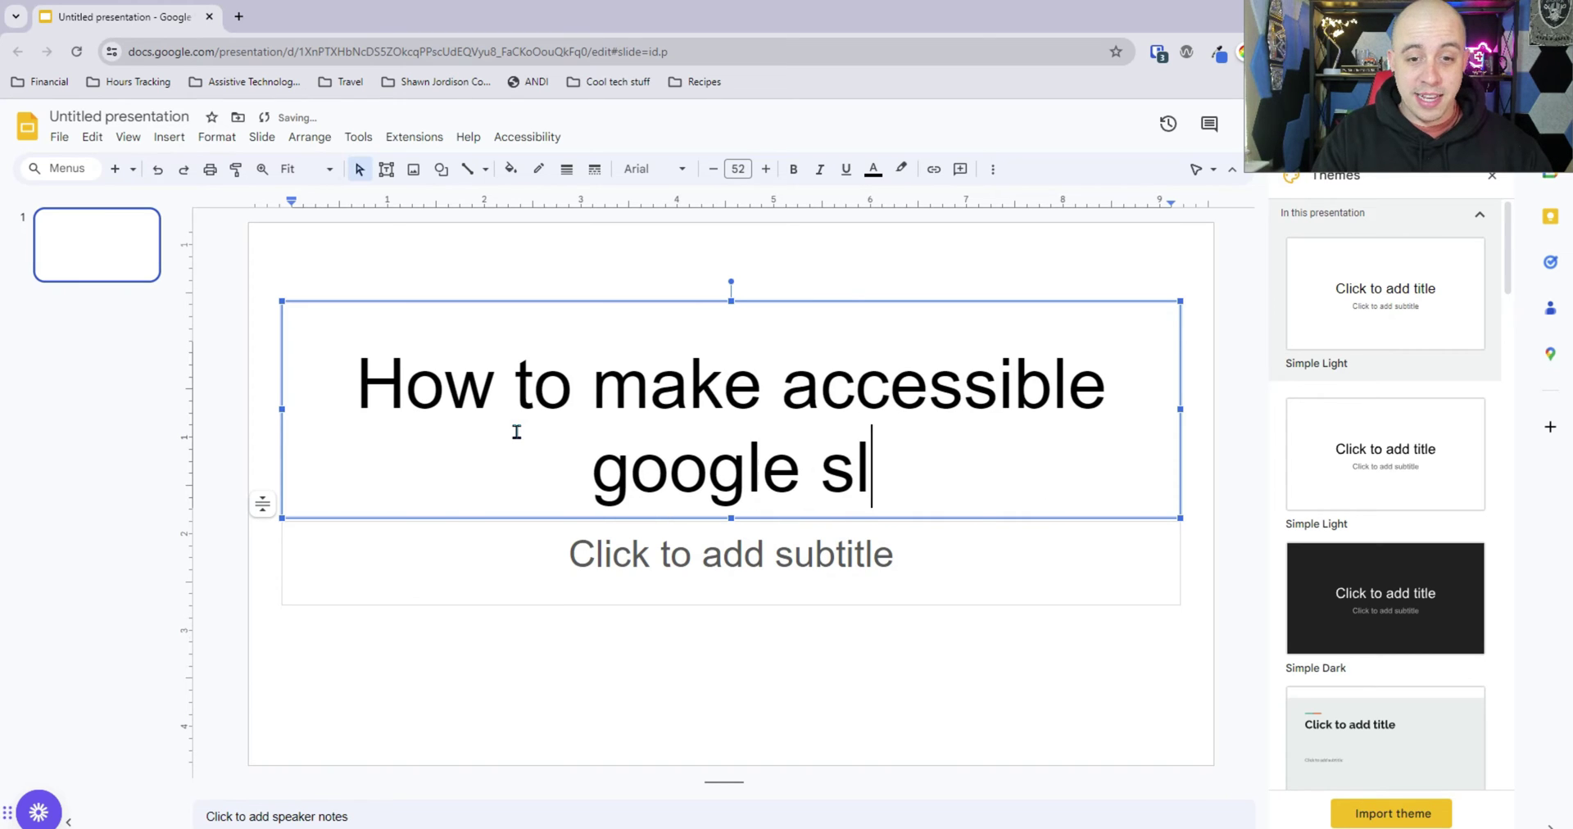
pyautogui.click(621, 576)
pyautogui.write('By Shawn Jor')
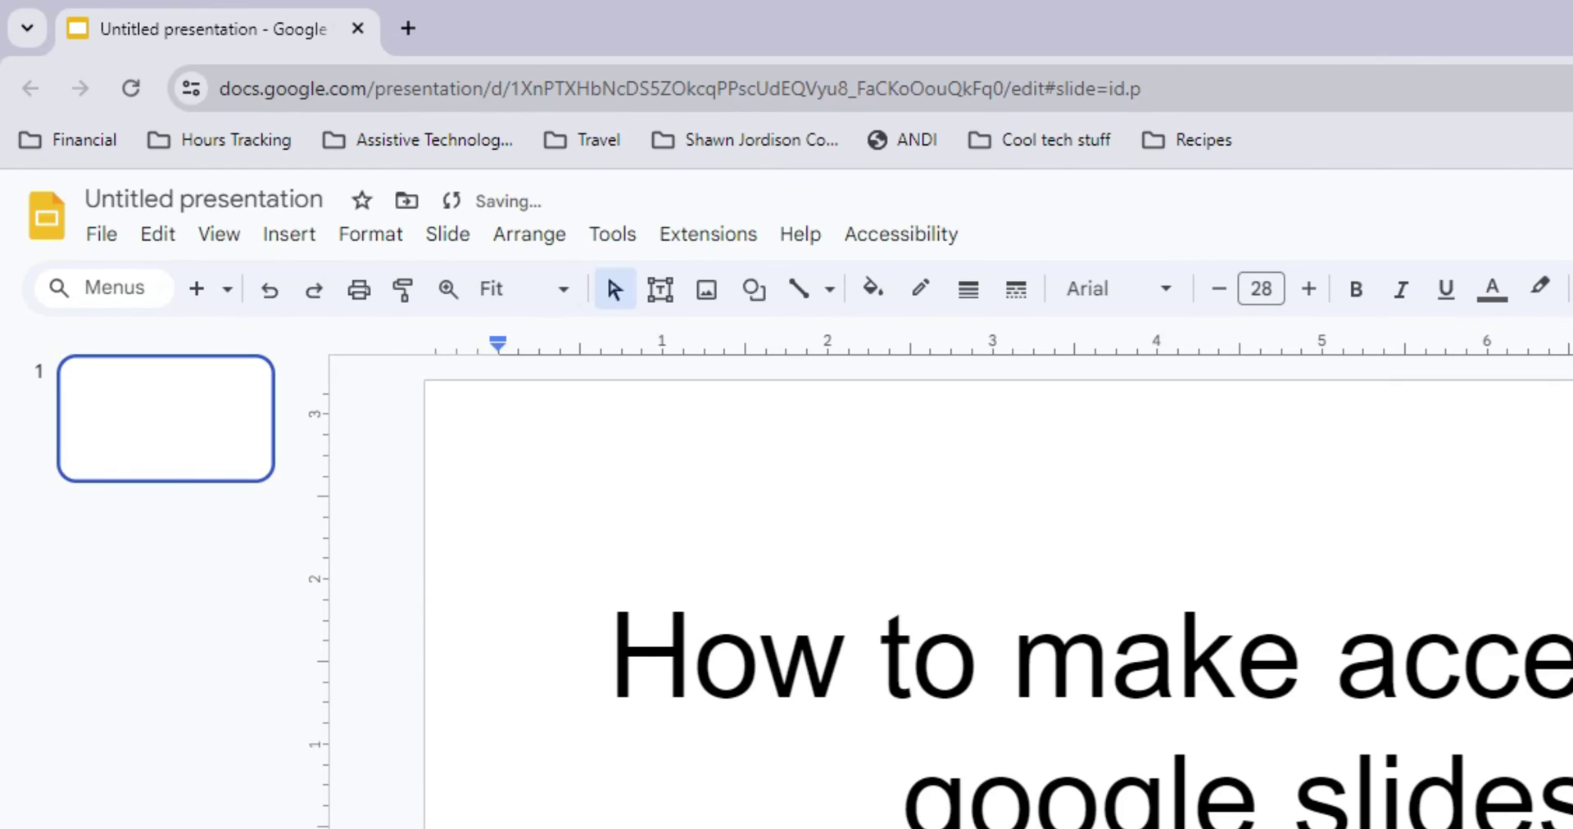
# Step: Add a new slide with the Title and two columns layout
pyautogui.click(211, 572)
pyautogui.click(155, 442)
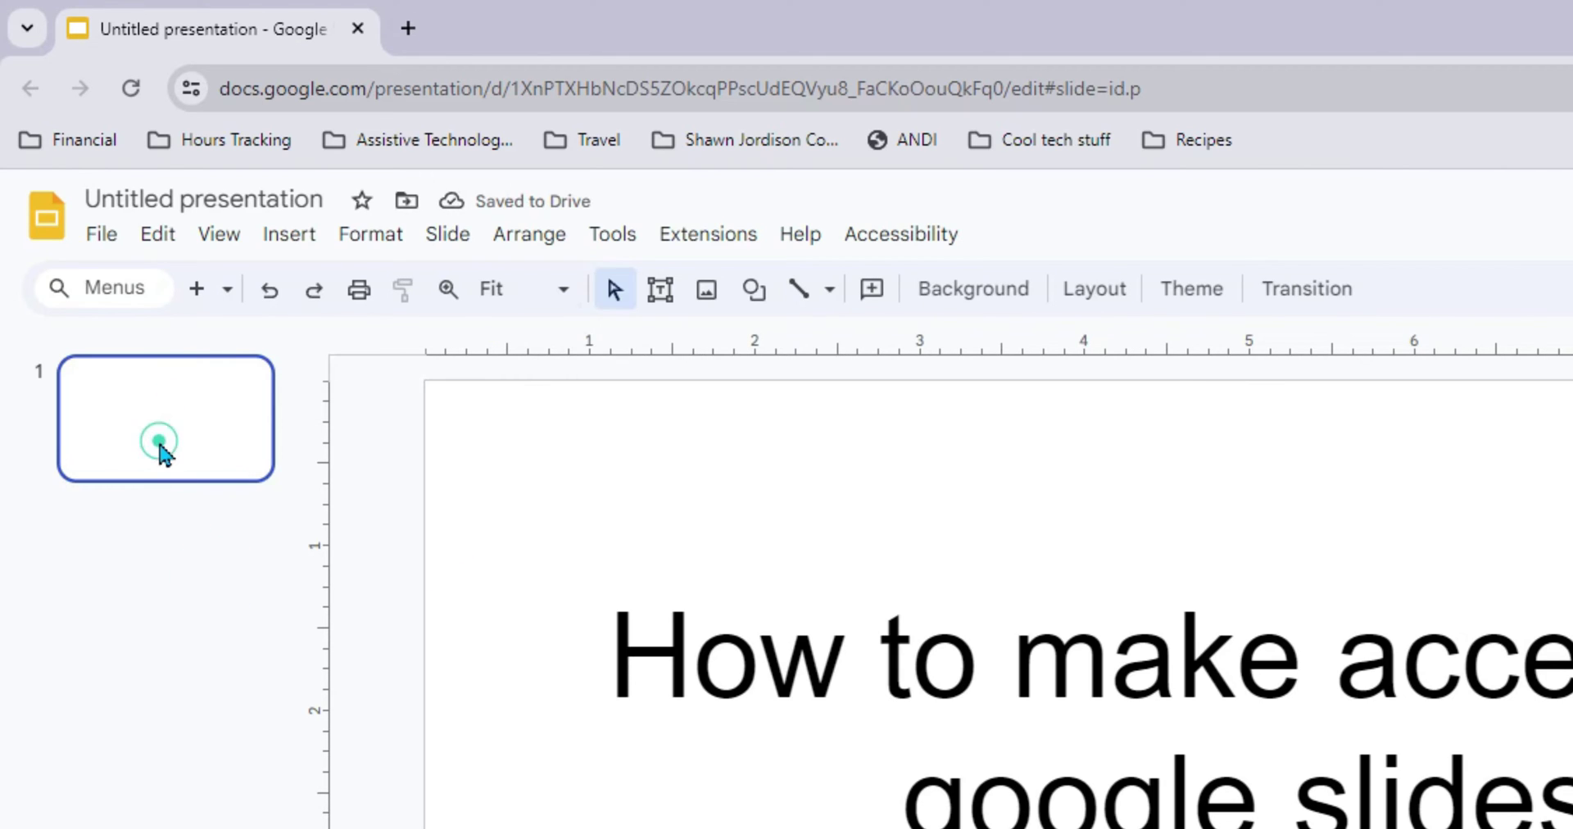
pyautogui.click(229, 291)
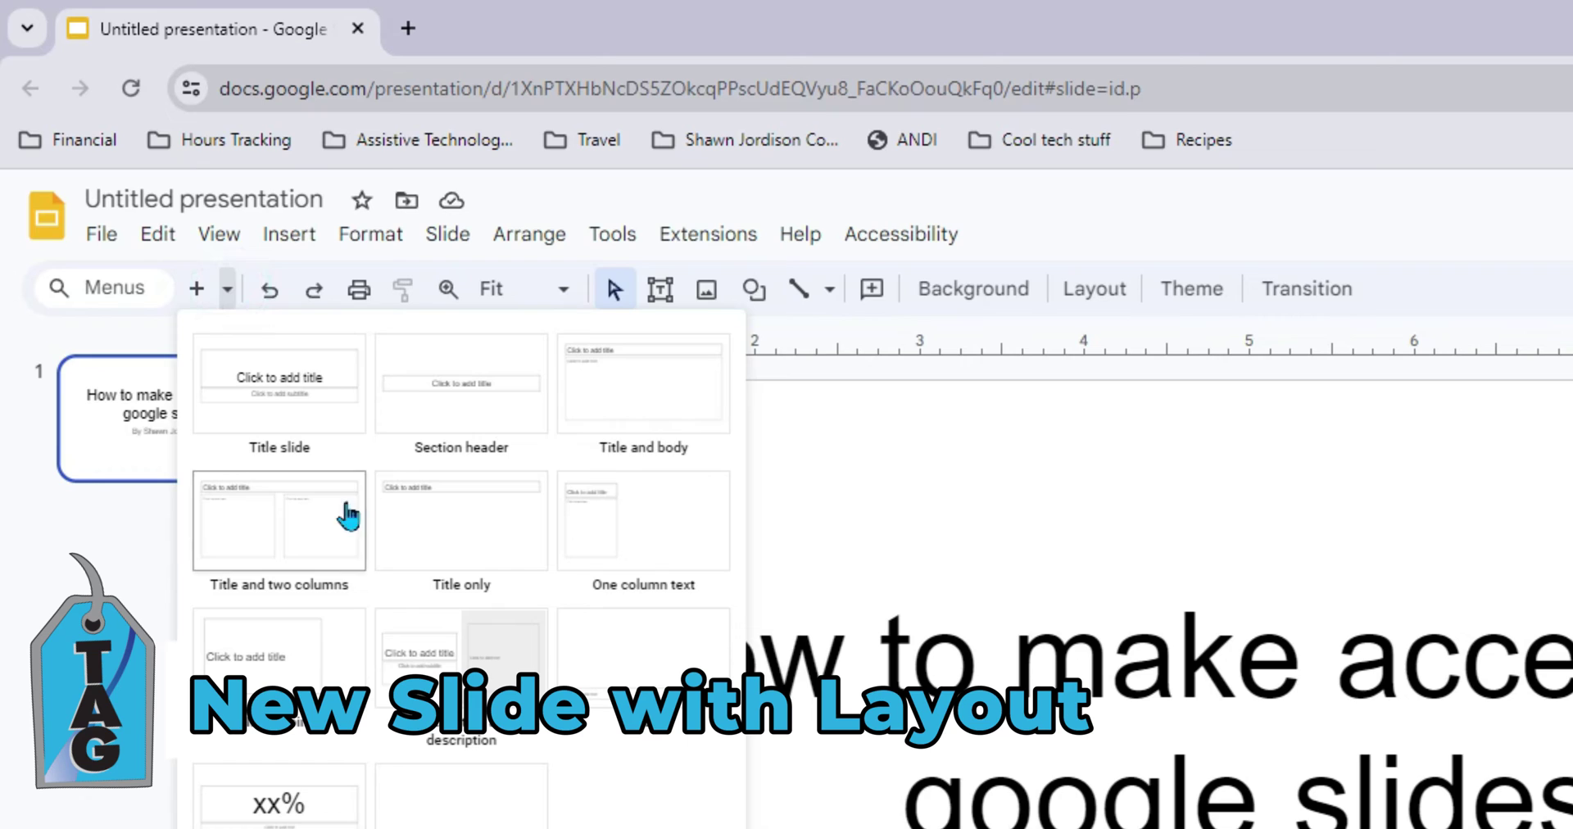
pyautogui.click(315, 549)
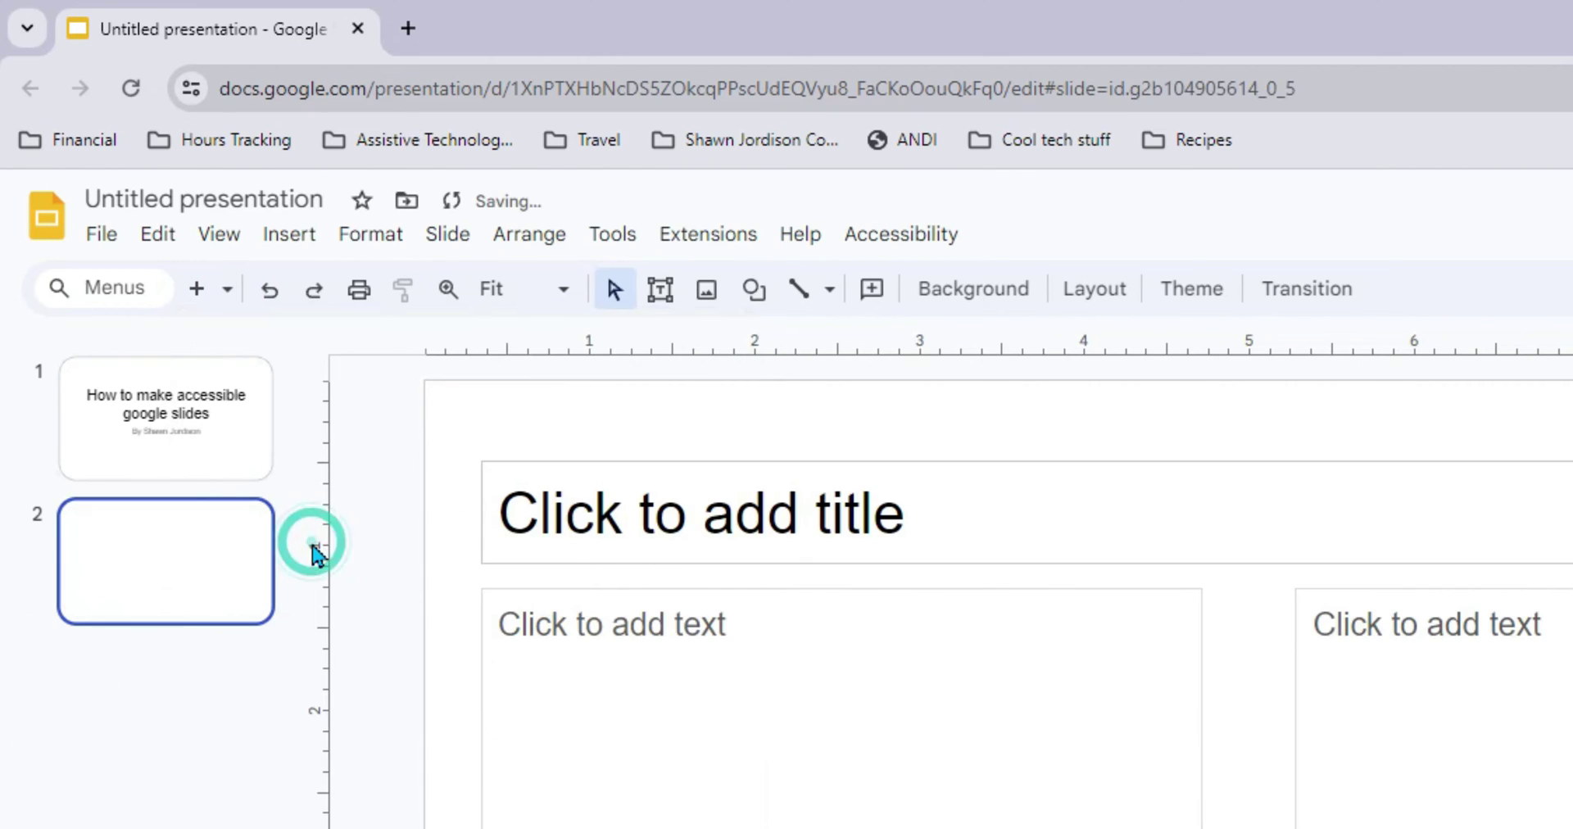
pyautogui.click(216, 406)
pyautogui.click(209, 578)
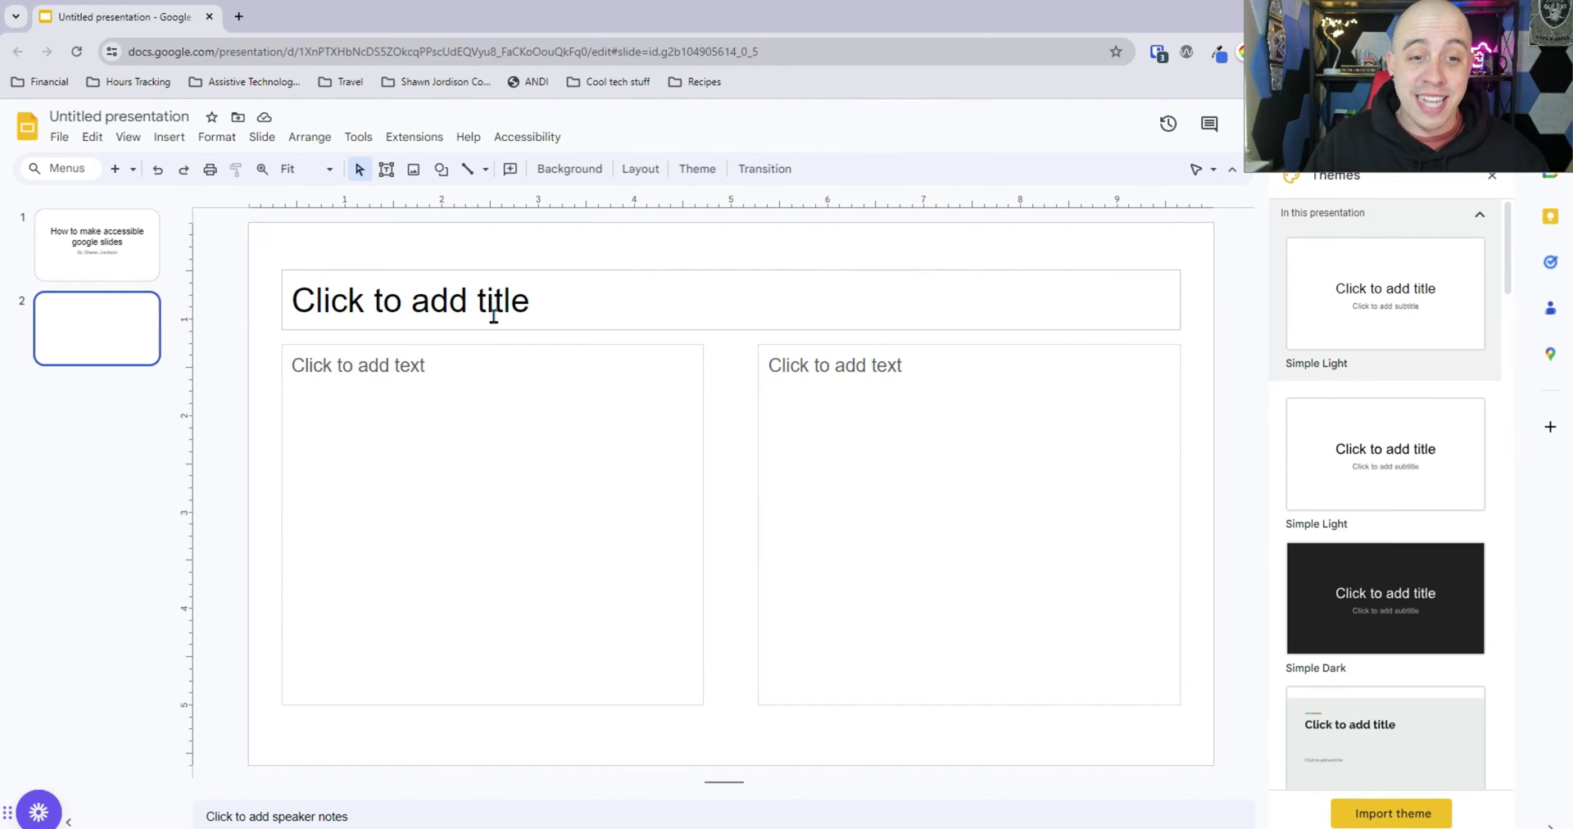
# Step: Fill the new slide's left column, right column and title placeholders with 'Test'
pyautogui.click(435, 391)
pyautogui.click(900, 399)
pyautogui.click(455, 425)
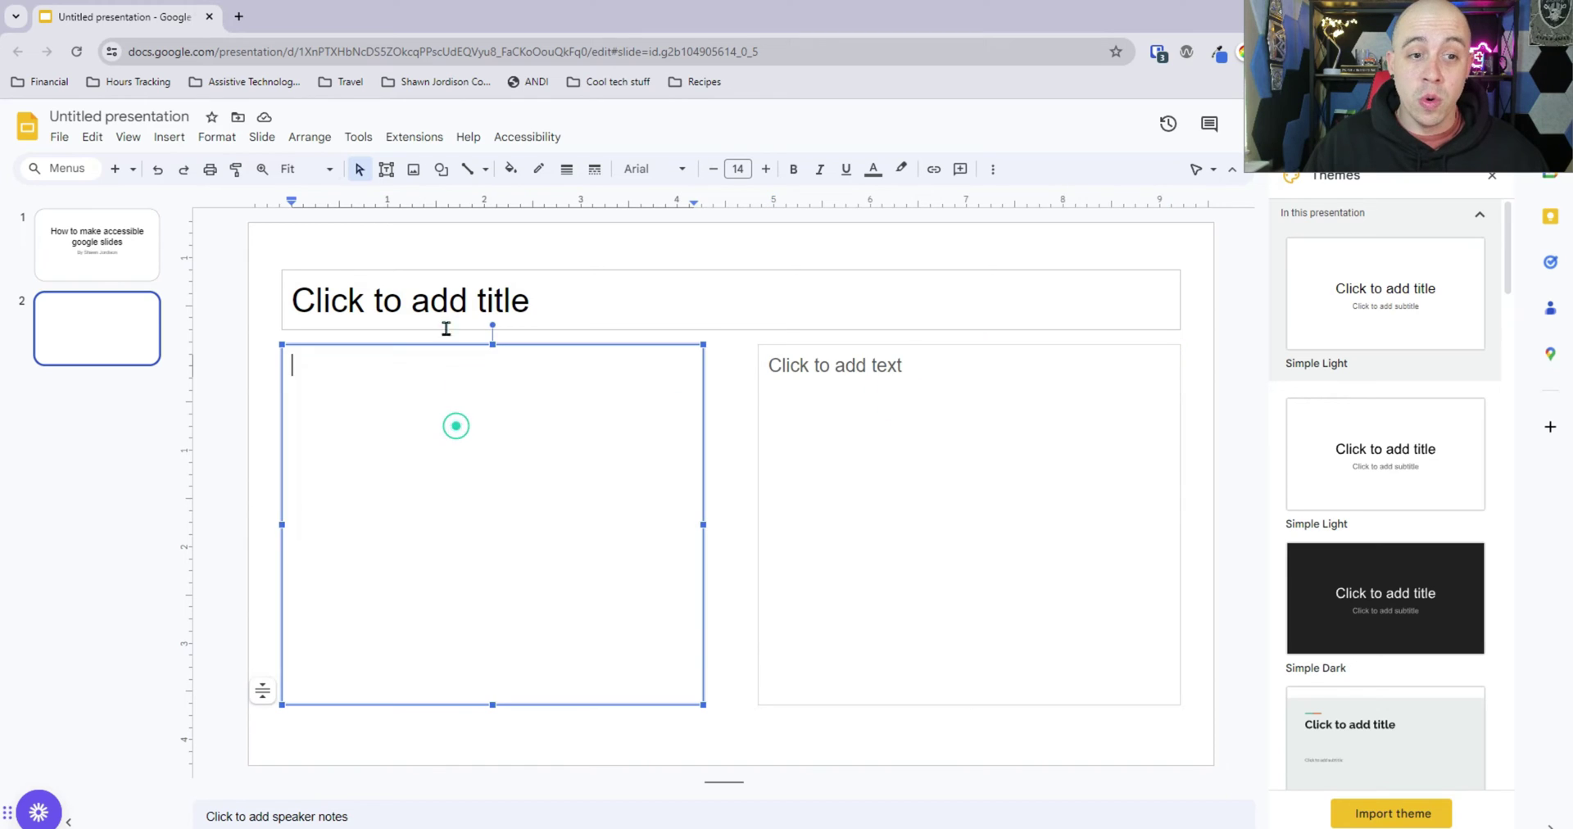
pyautogui.click(442, 301)
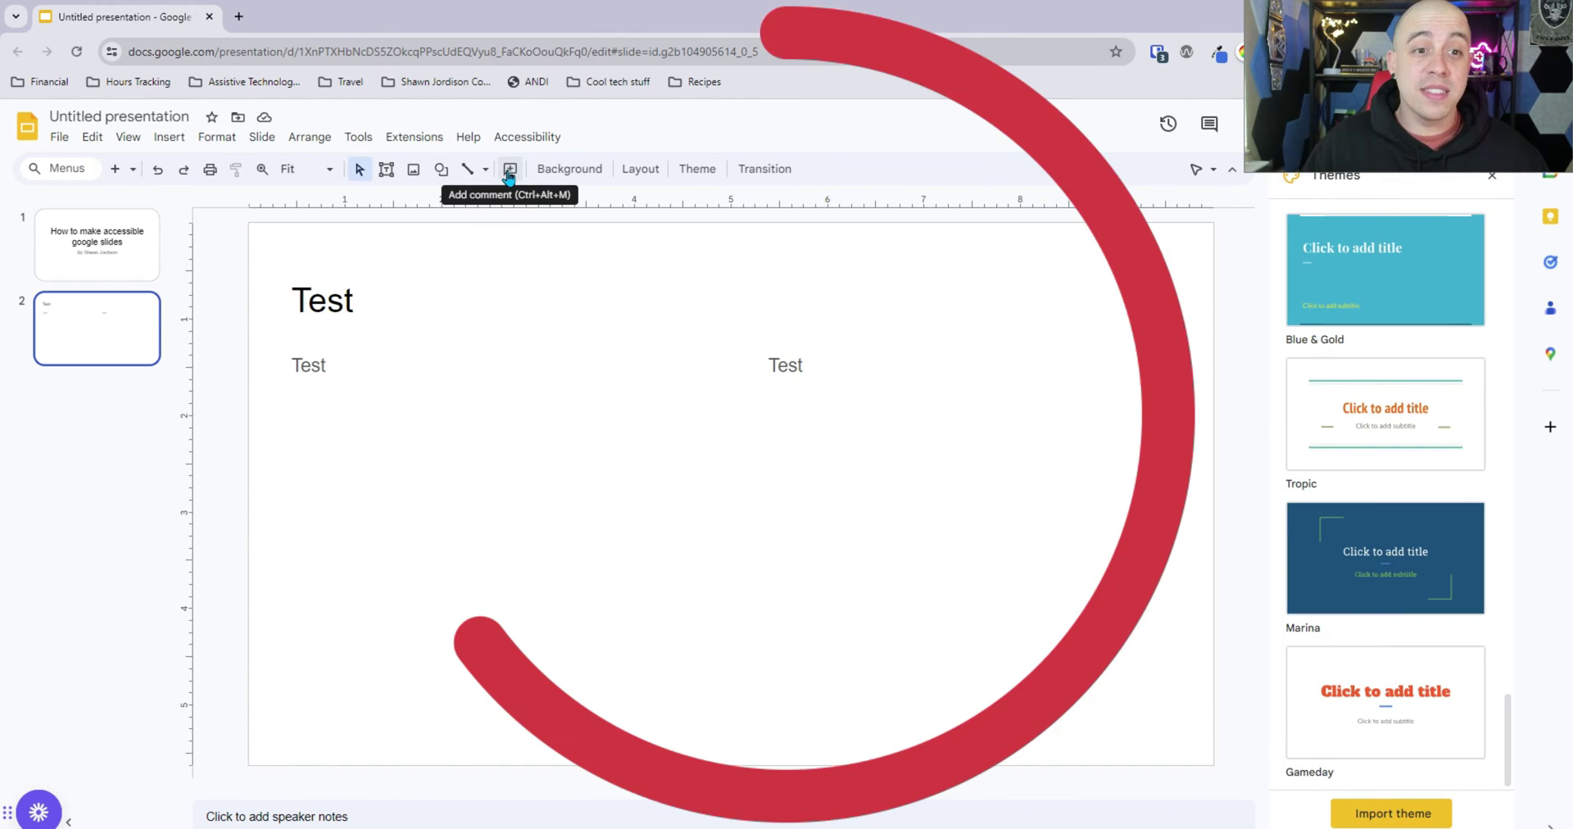
# Step: Draw a large text box over the two columns, nudge it onto a guide, then open the new-slide layouts
pyautogui.click(388, 171)
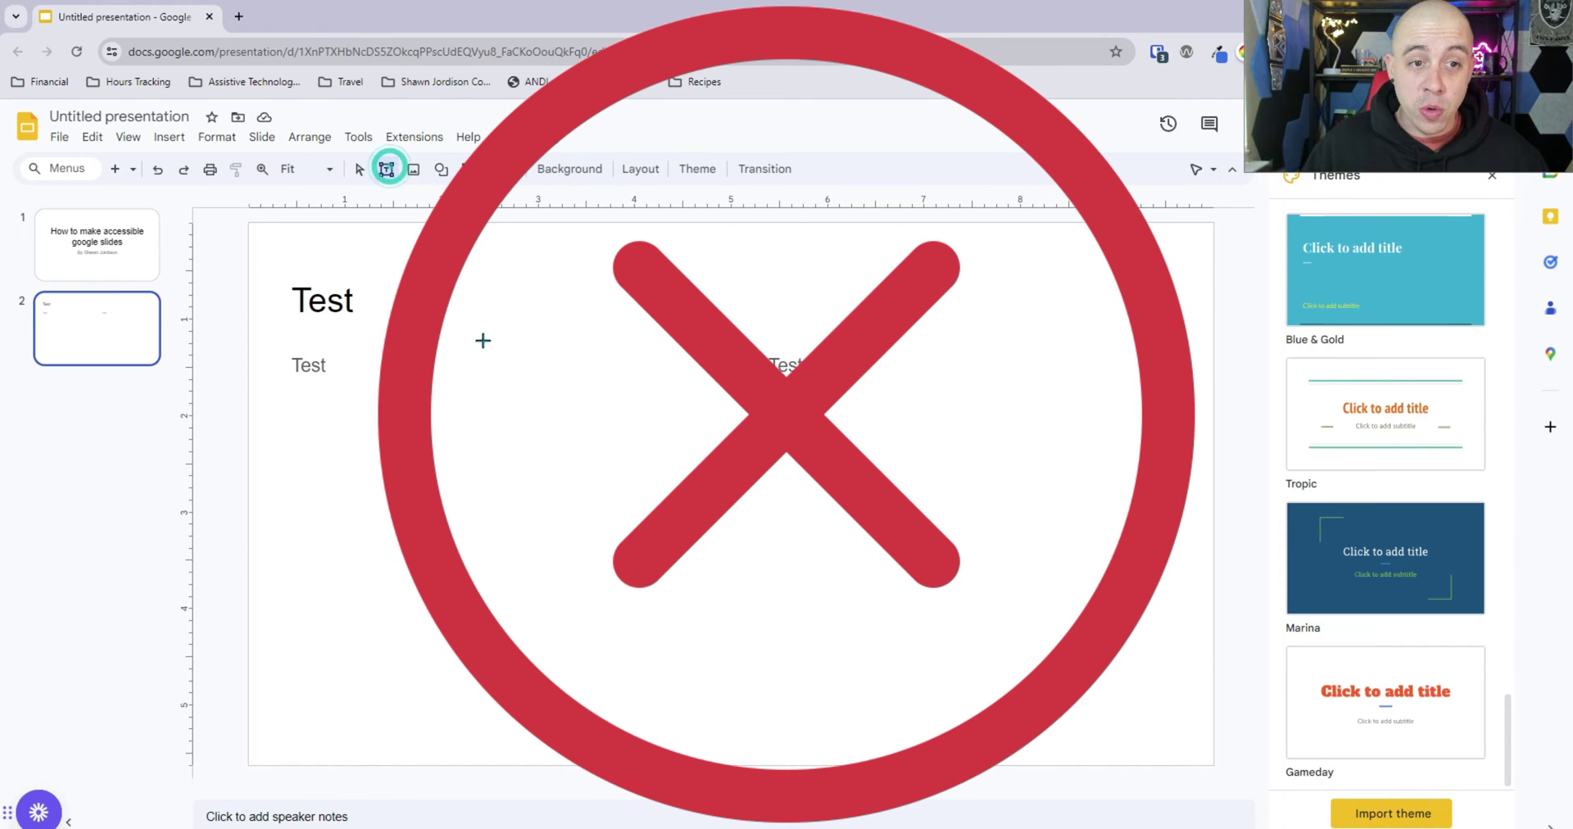
pyautogui.moveTo(415, 267); pyautogui.dragTo(1123, 668)
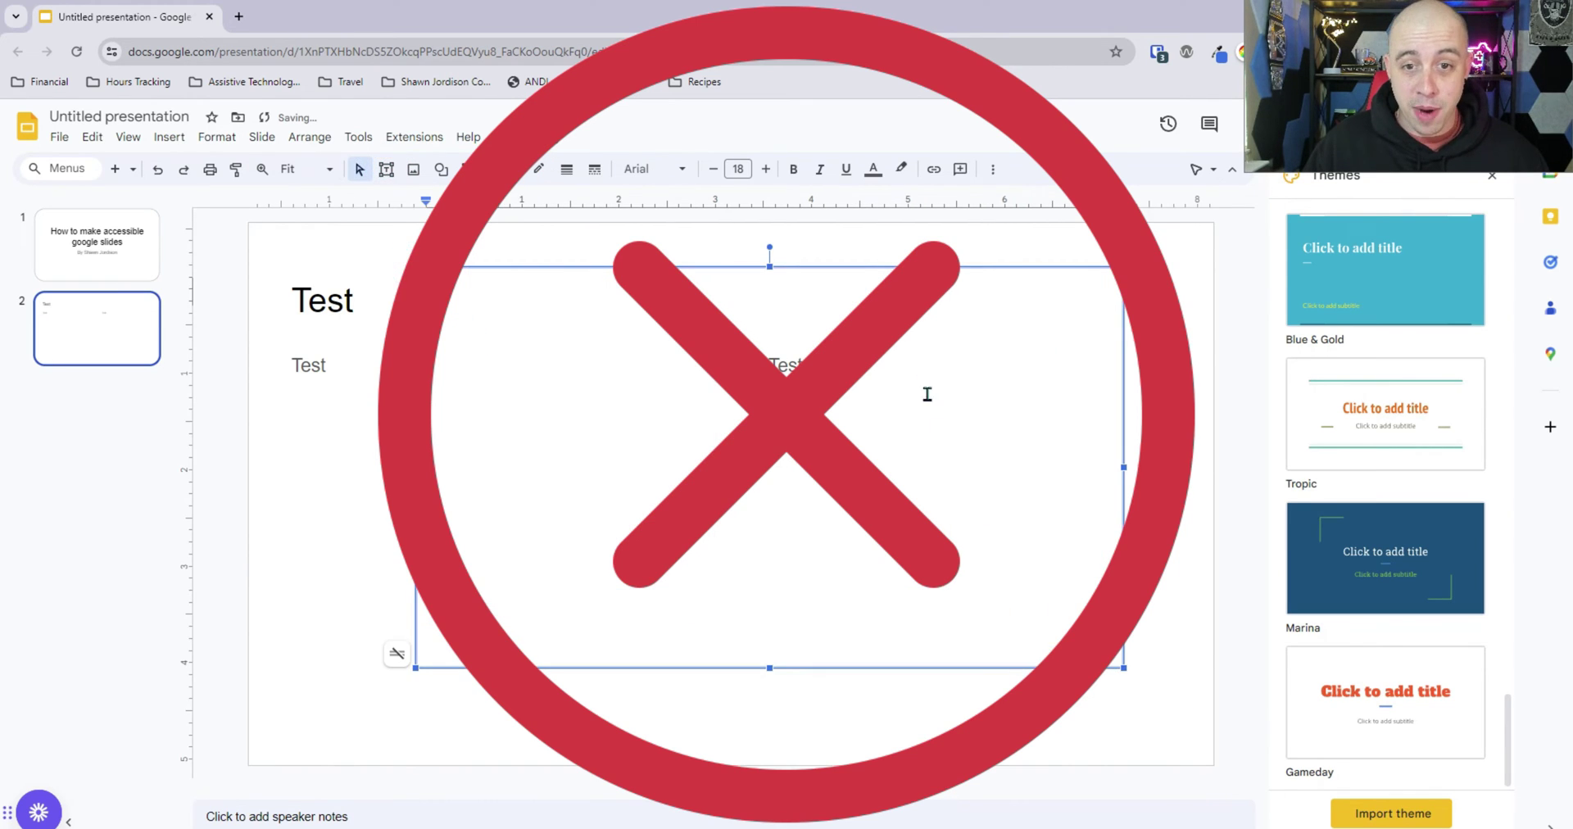
pyautogui.moveTo(856, 273); pyautogui.dragTo(849, 319)
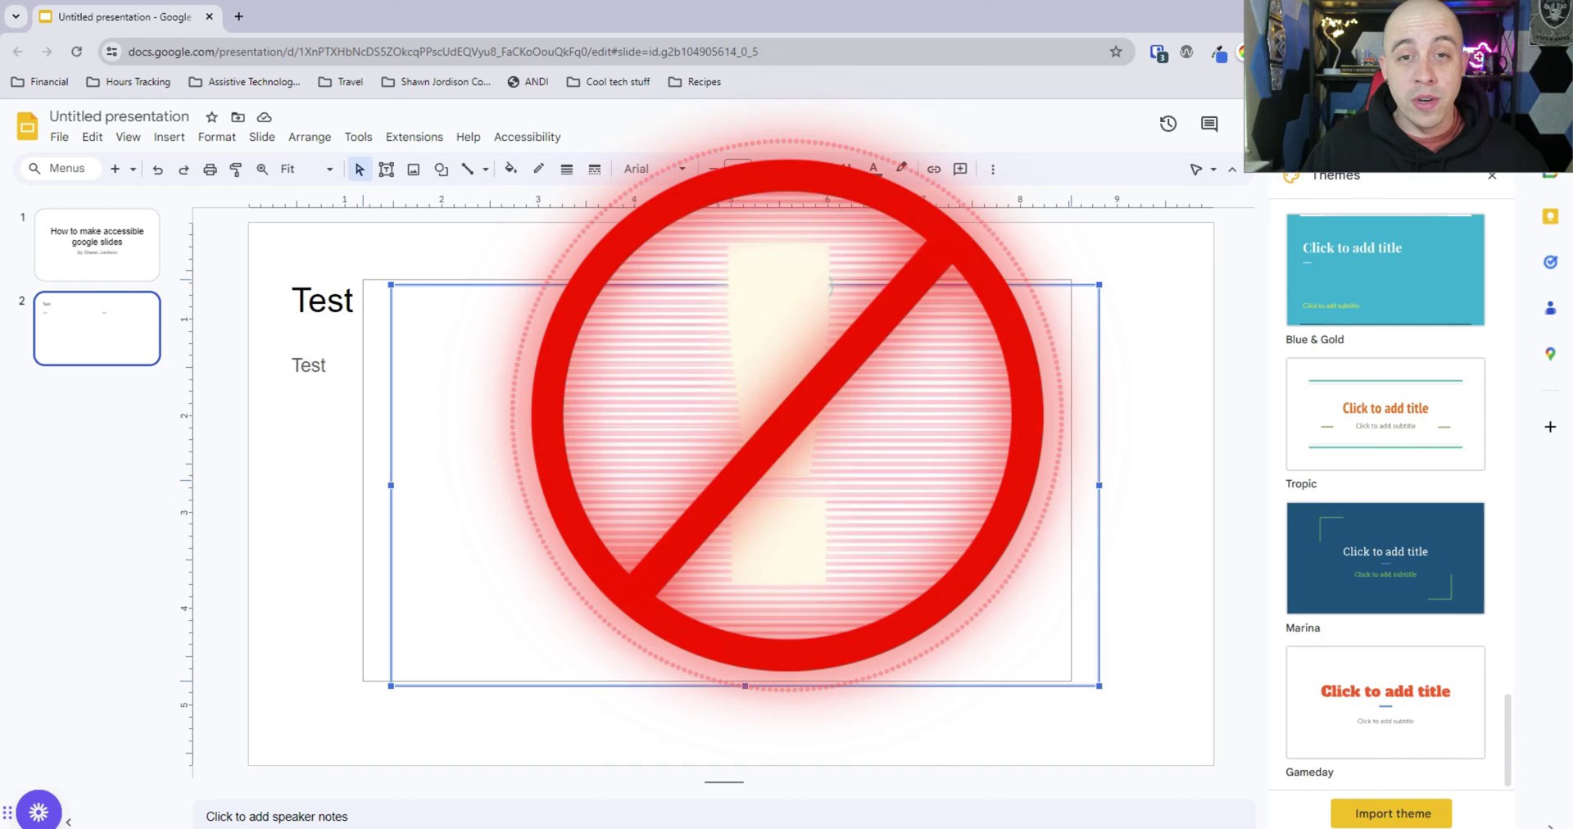
pyautogui.moveTo(814, 288); pyautogui.dragTo(836, 277)
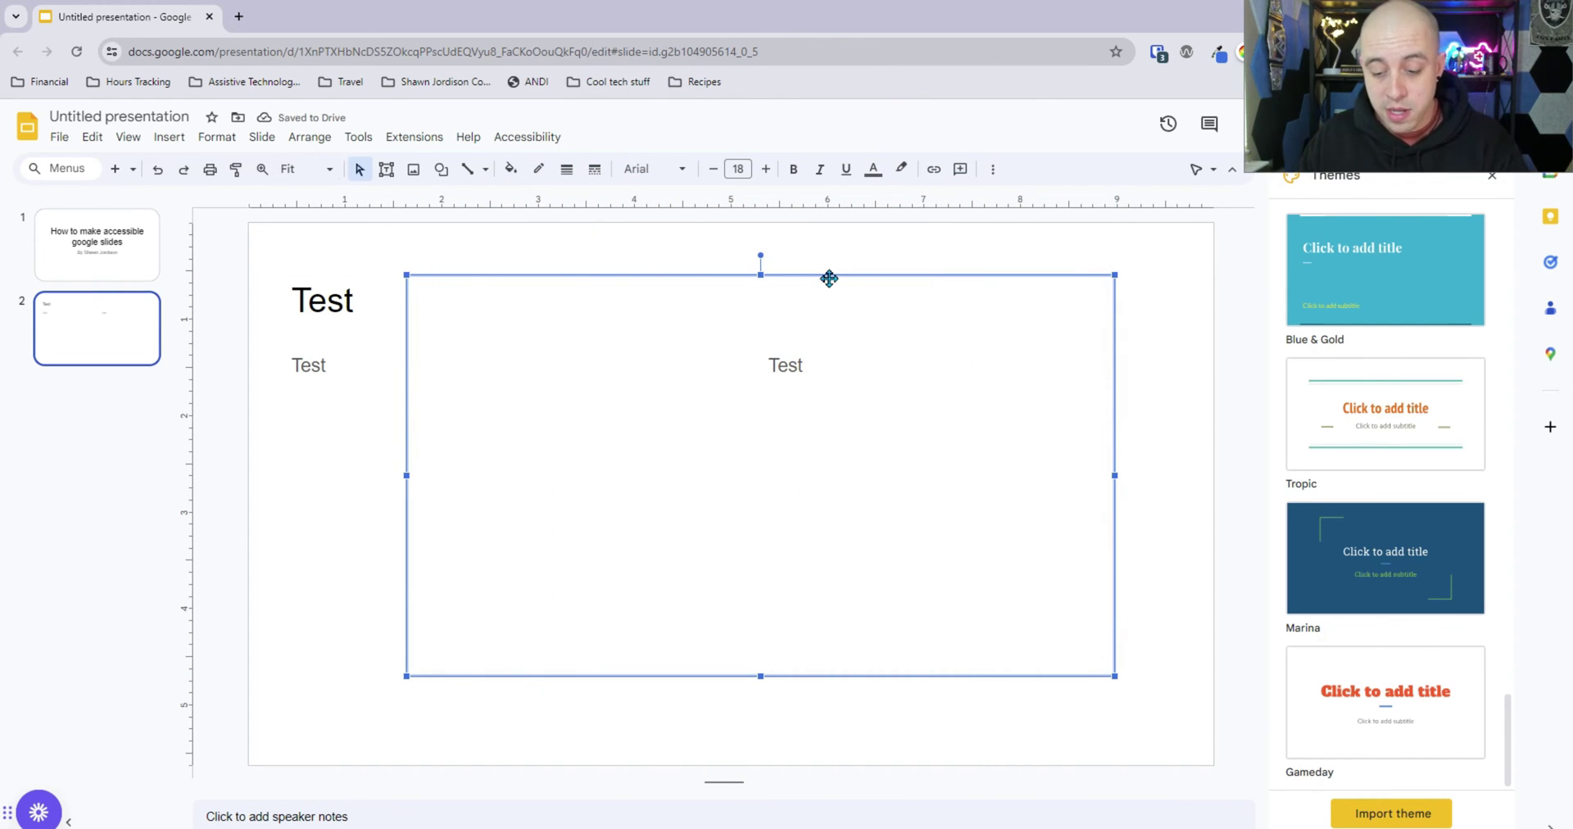
pyautogui.click(732, 257)
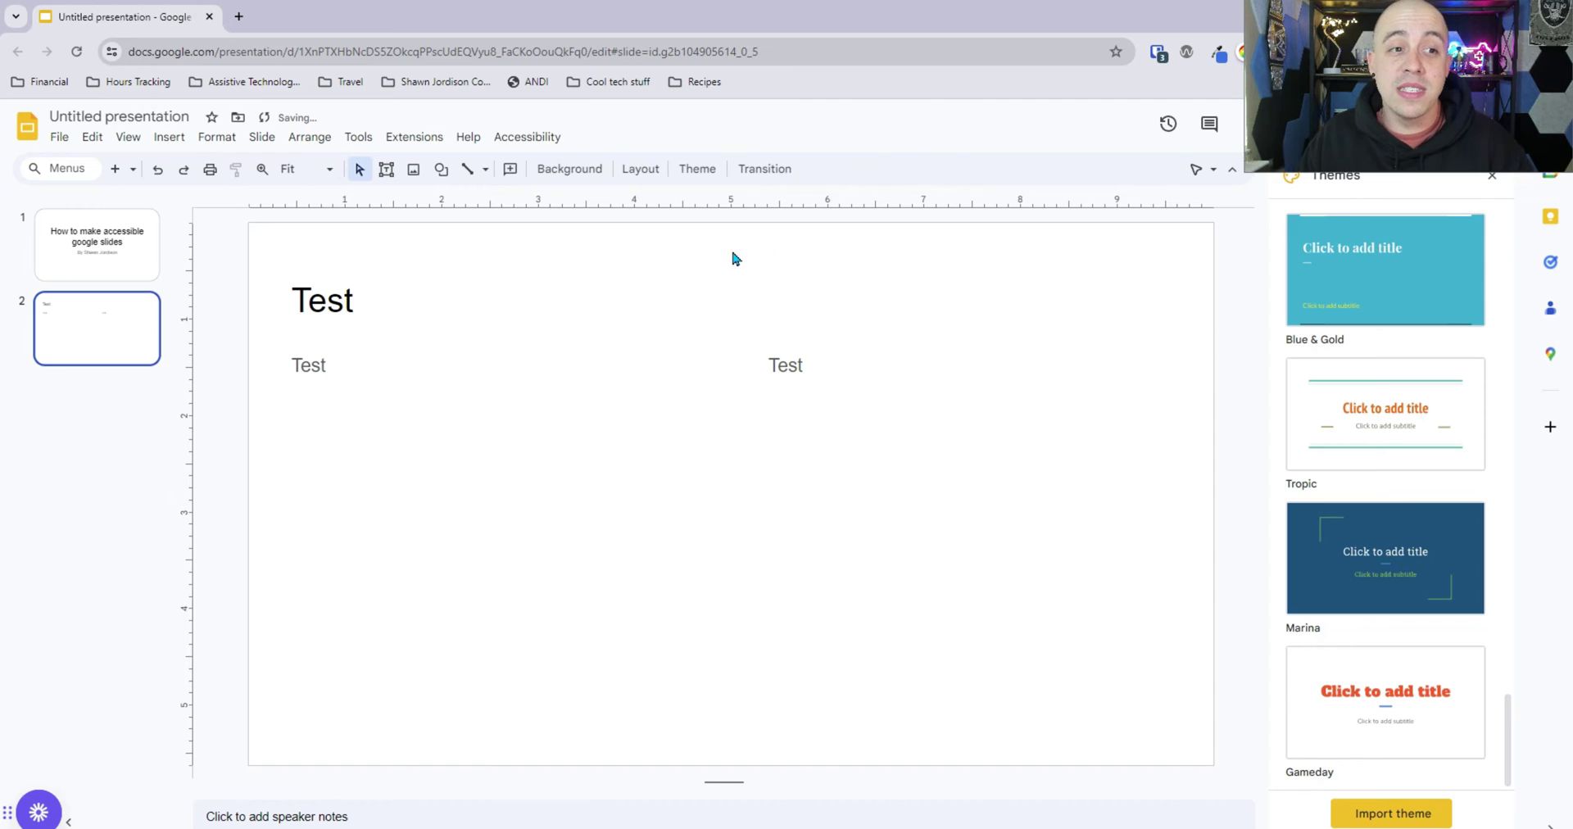
pyautogui.click(133, 169)
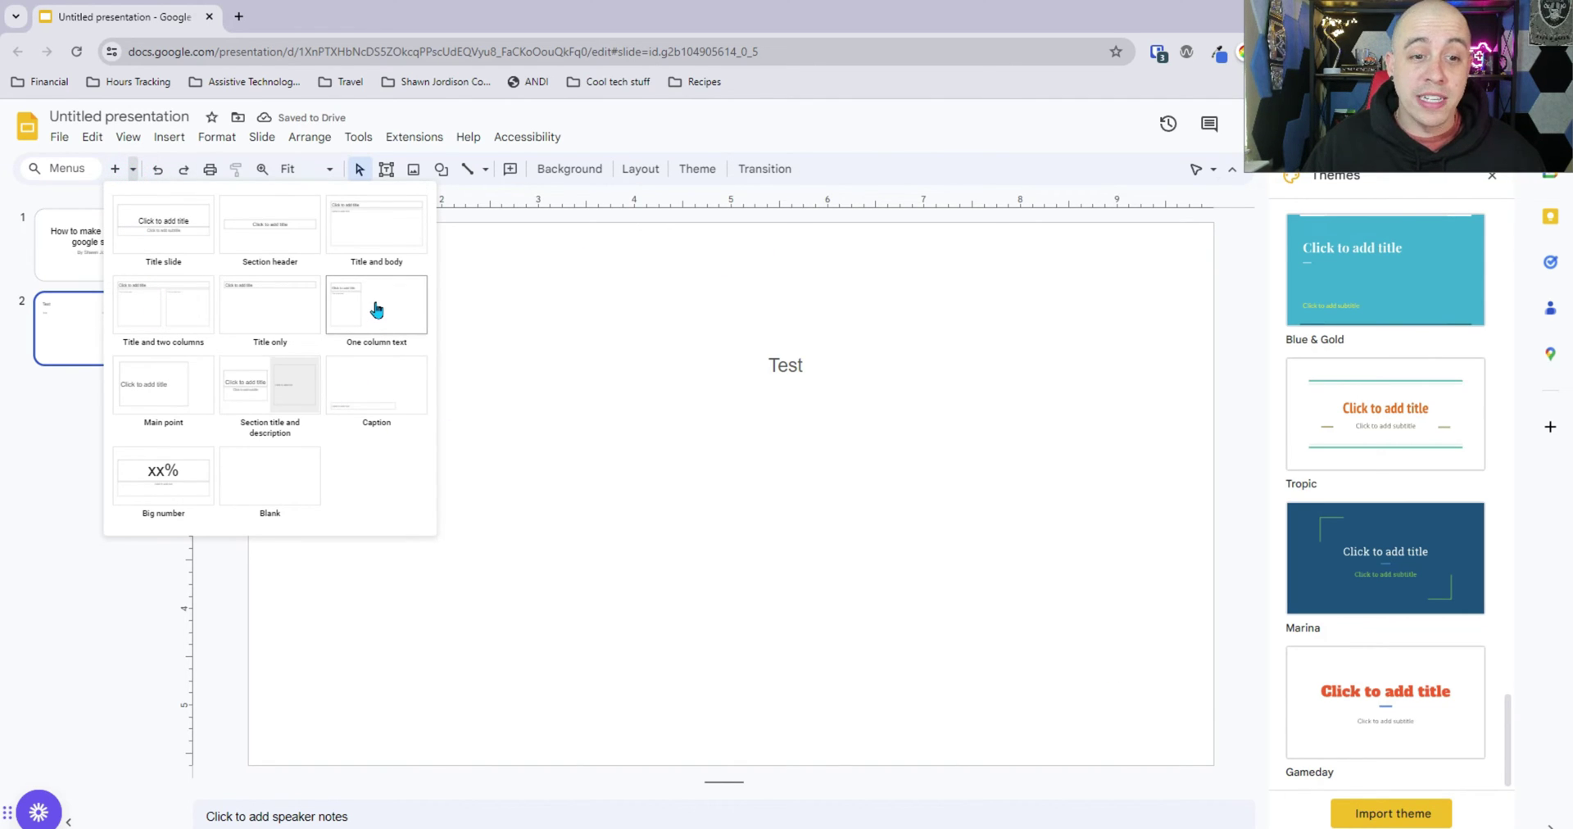
# Step: Add a One column text slide and a Big number slide, then return to slide 2
pyautogui.click(381, 342)
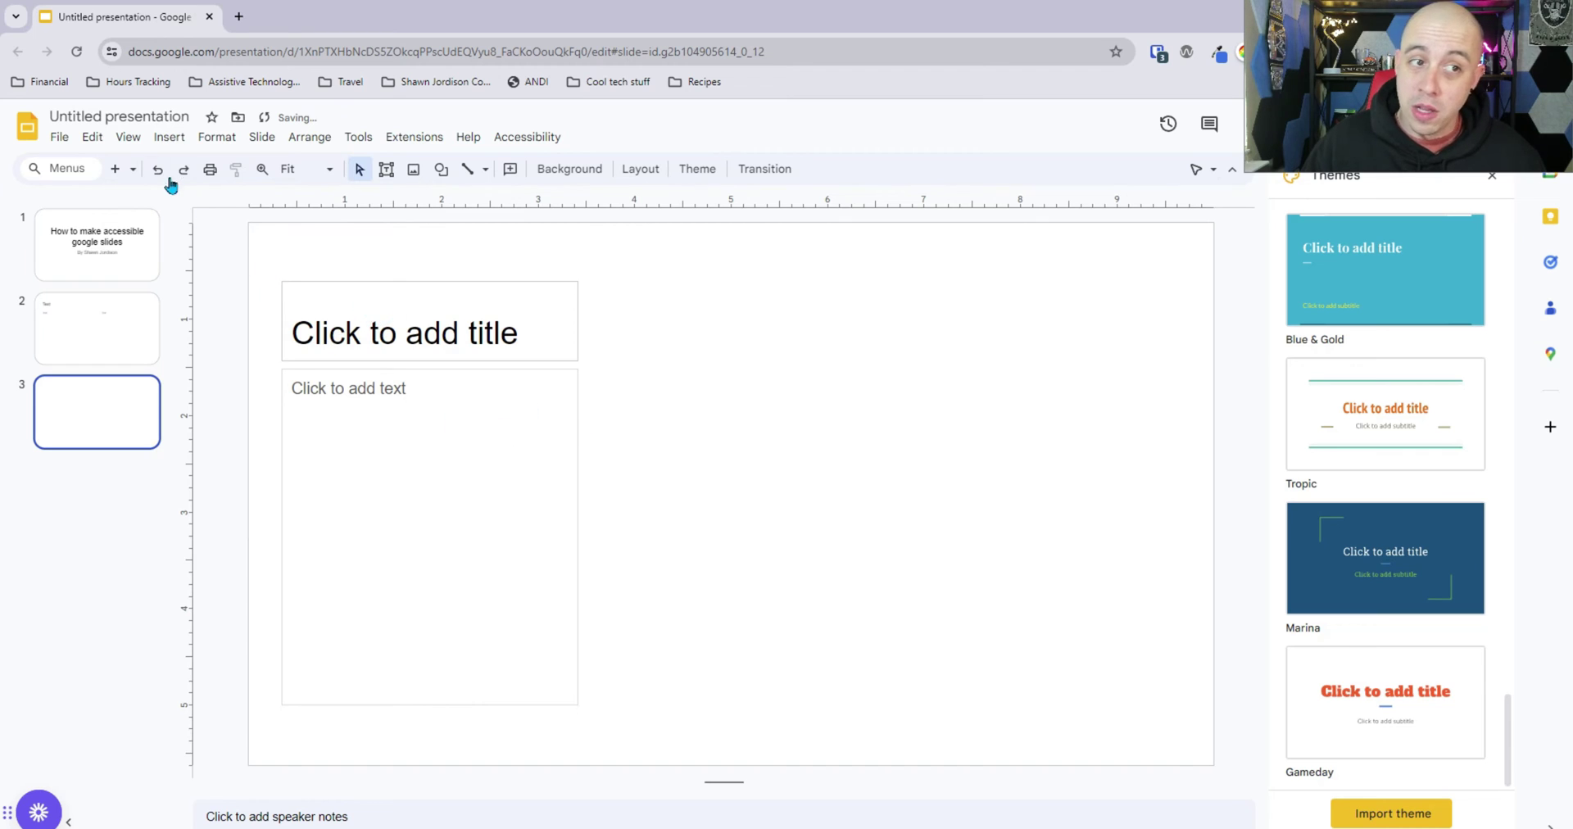
pyautogui.click(131, 170)
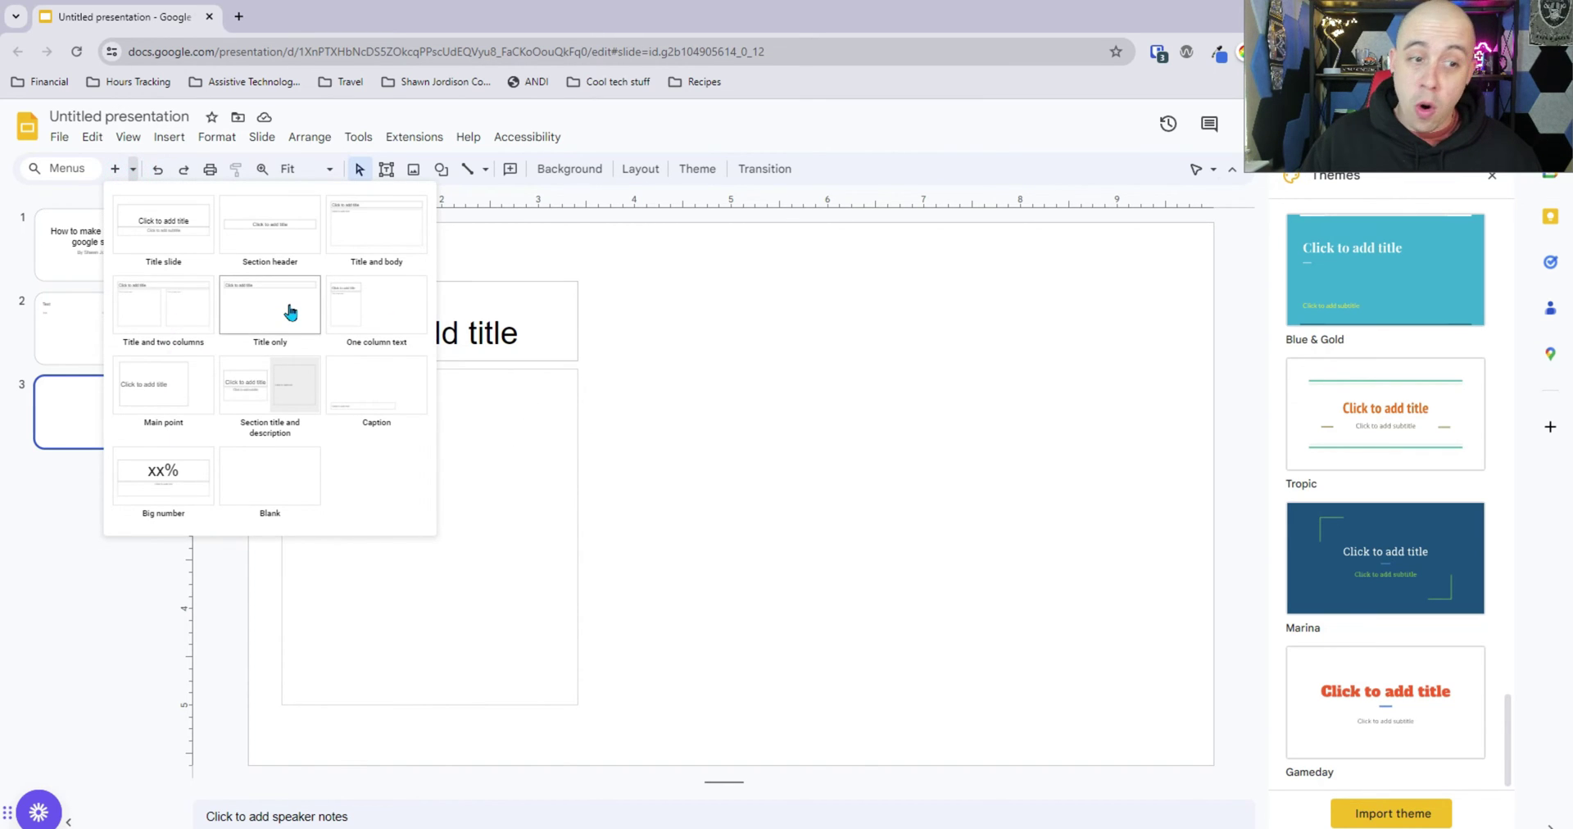
pyautogui.click(162, 473)
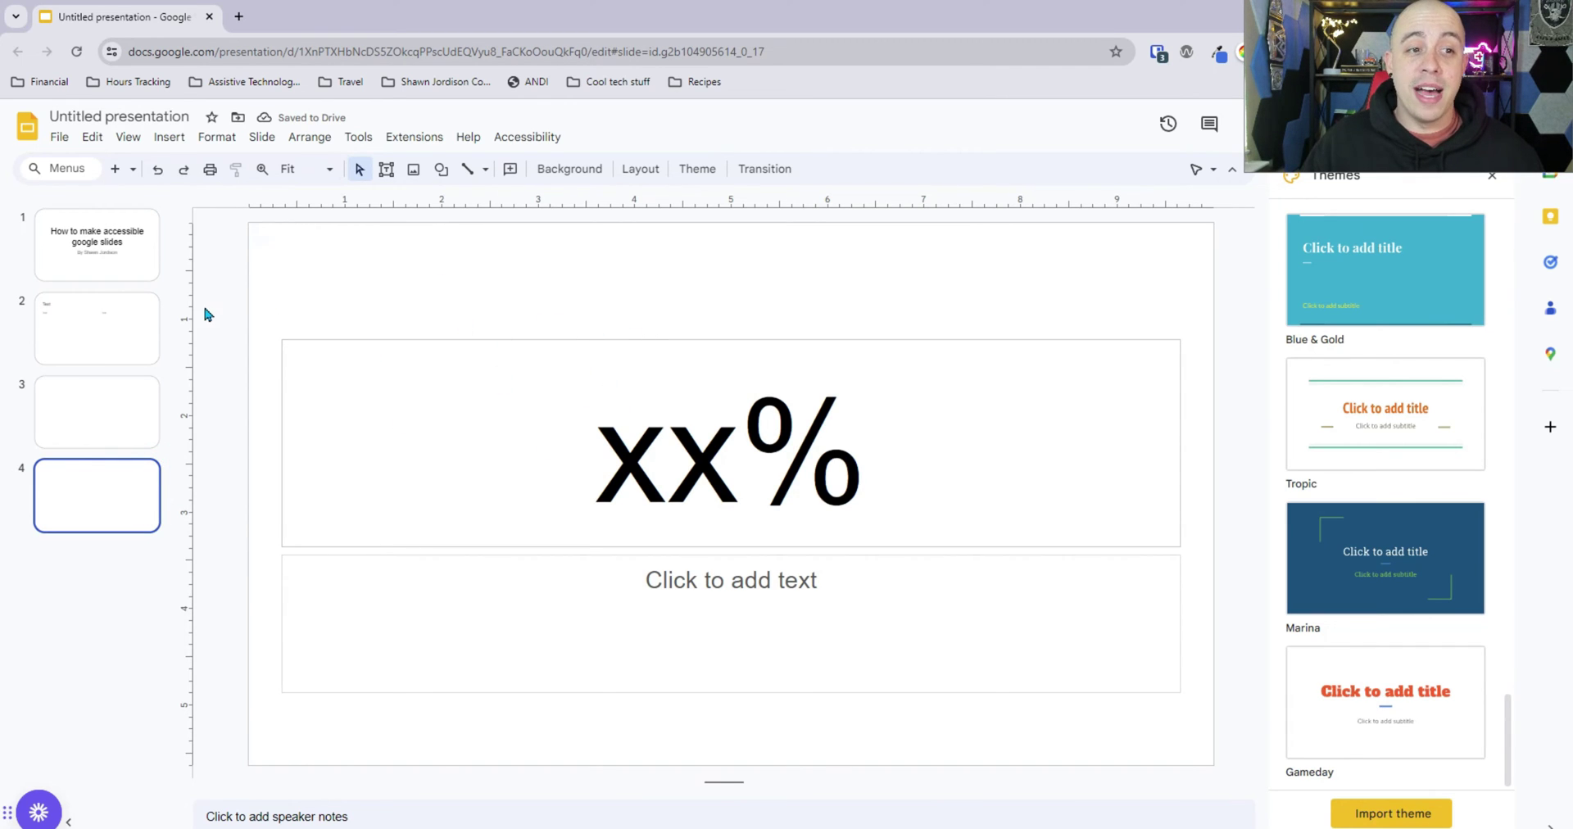
pyautogui.click(103, 328)
# Step: Send the left Test text box to the back via Order > Send to back
pyautogui.click(355, 425)
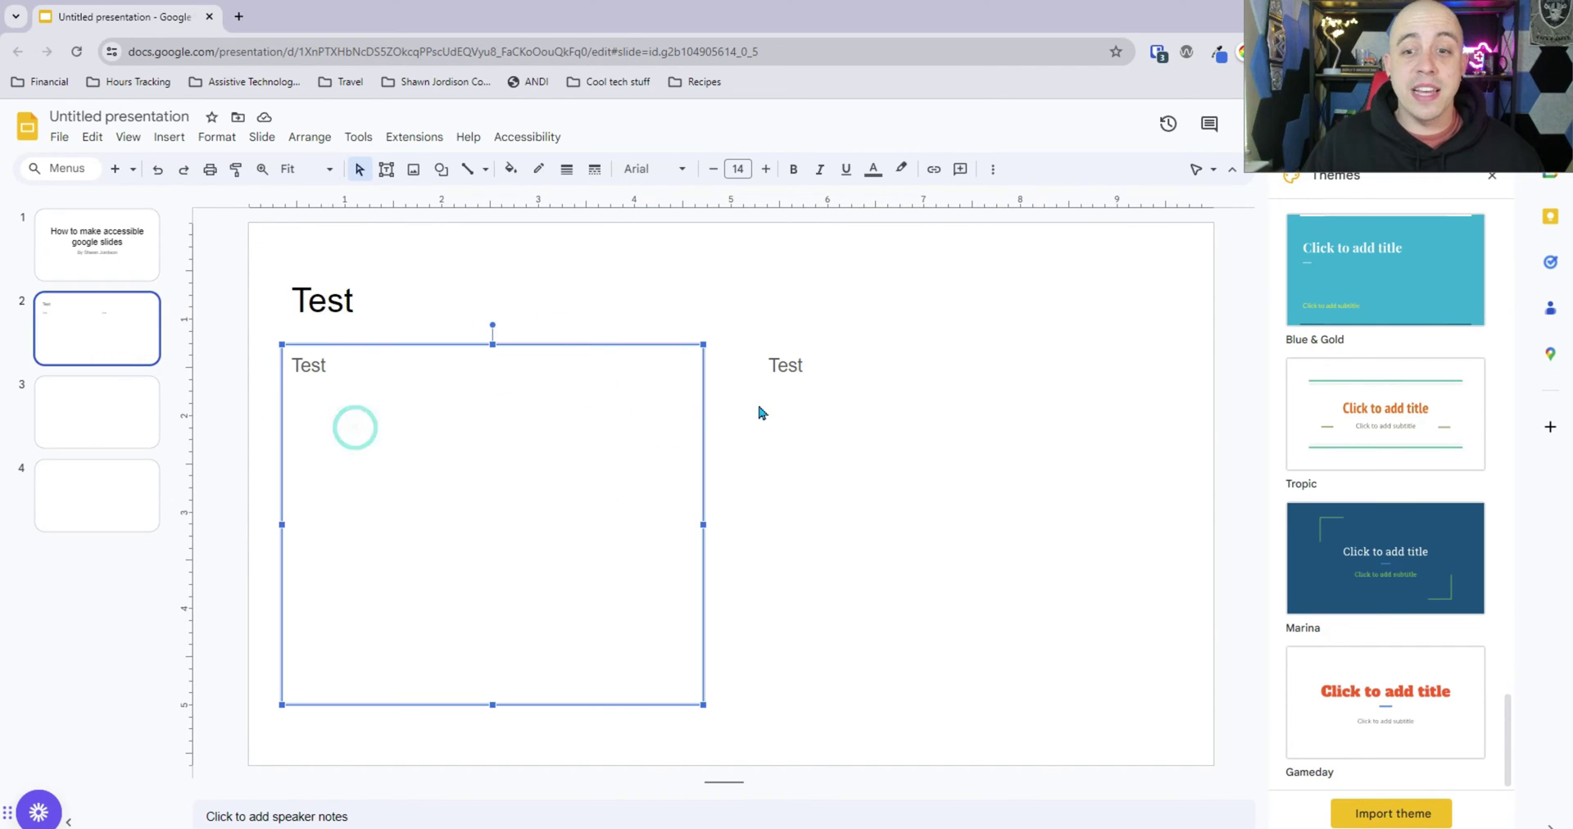
pyautogui.click(785, 401)
pyautogui.click(538, 415)
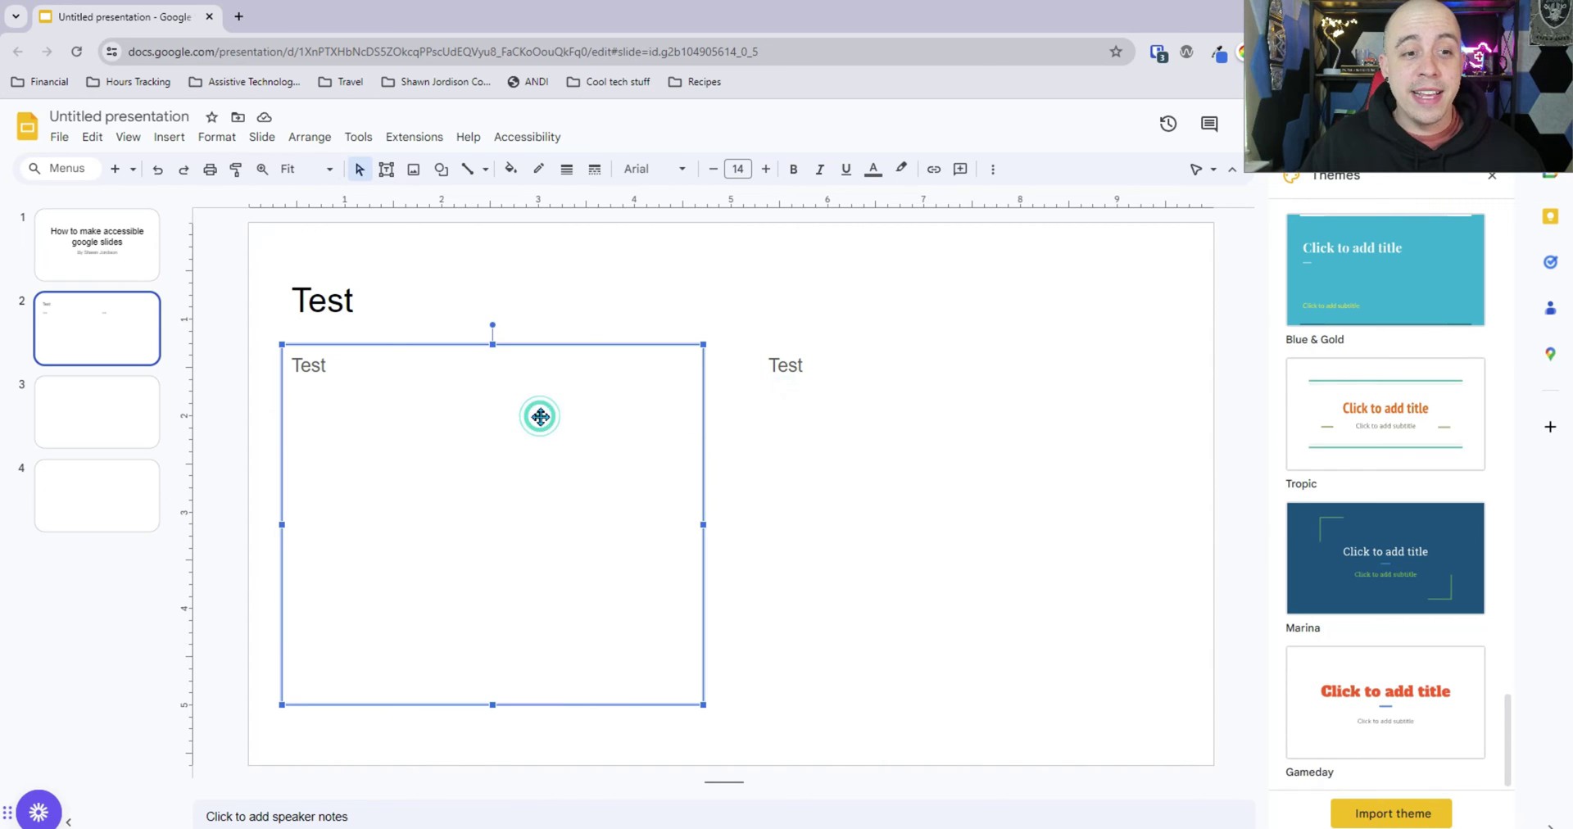
pyautogui.rightClick(542, 350)
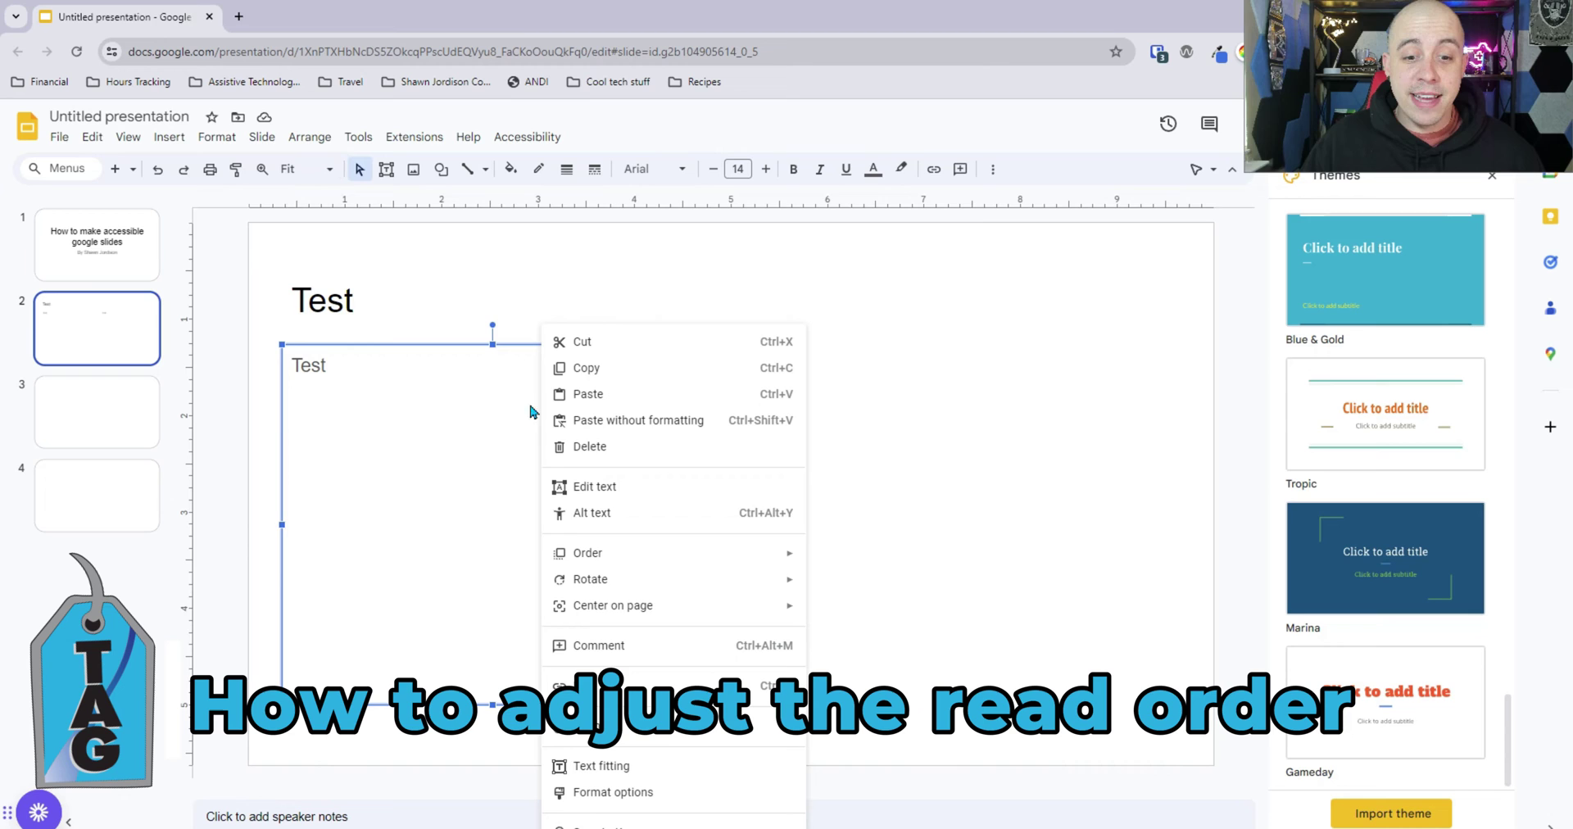
pyautogui.moveTo(627, 557)
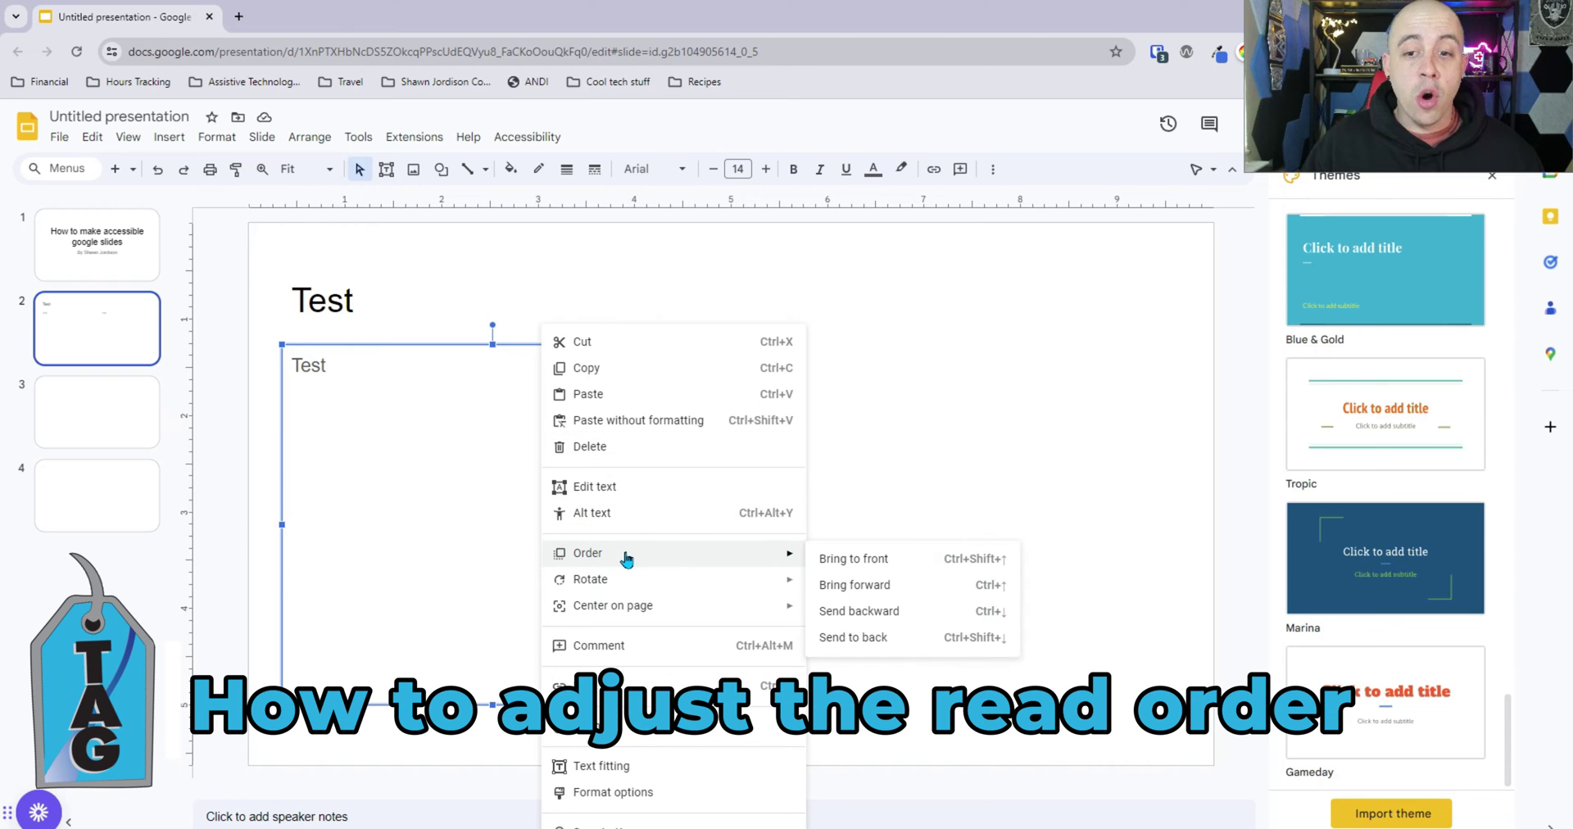
pyautogui.click(907, 638)
# Step: Check the left box, right box and title selections, then revisit slide 1 and slide 2
pyautogui.click(636, 435)
pyautogui.click(895, 461)
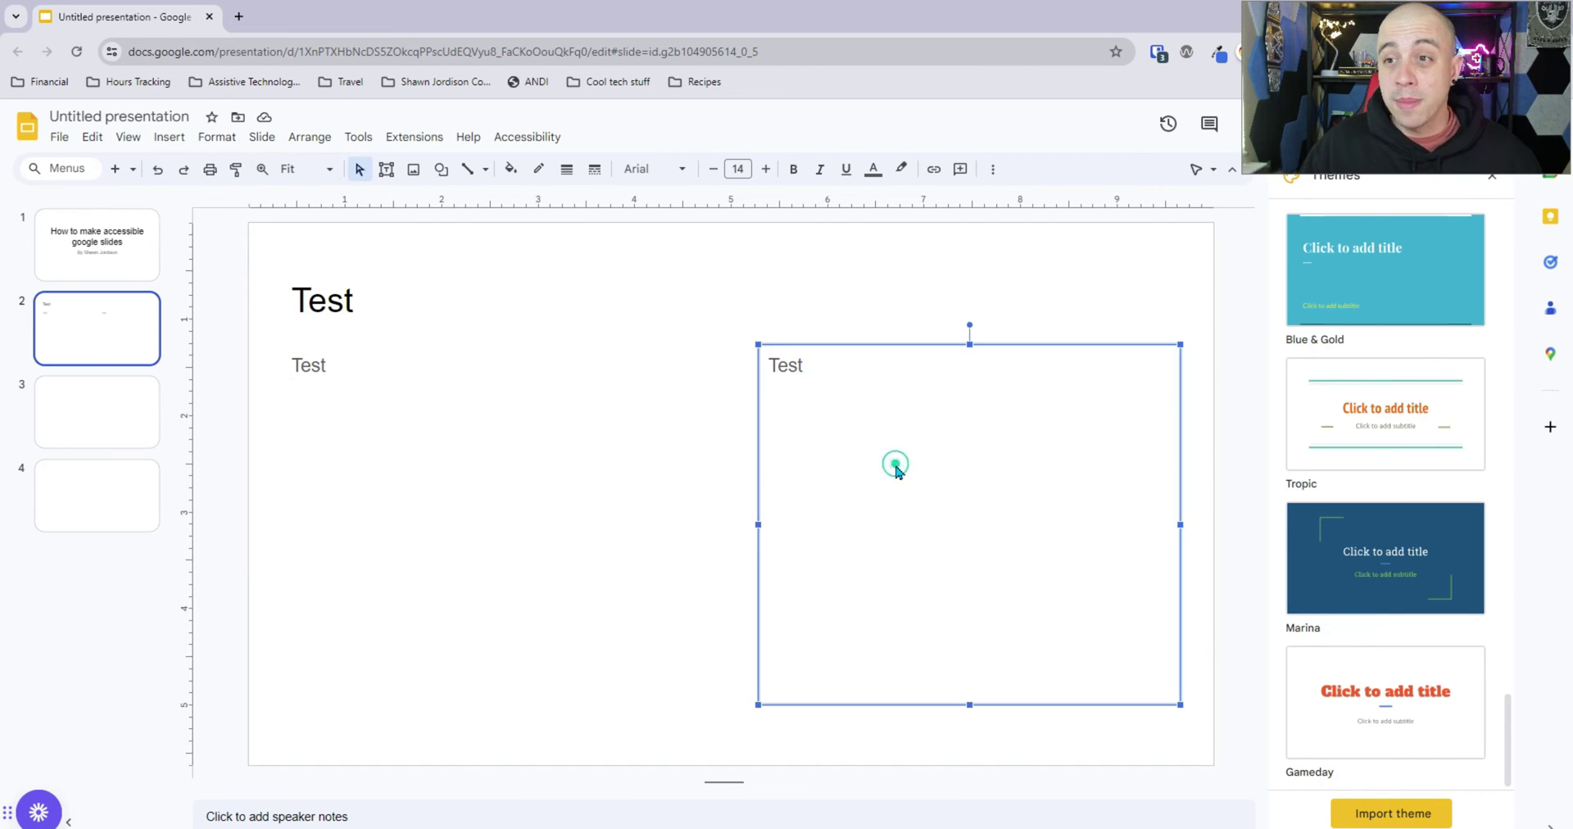
pyautogui.click(598, 477)
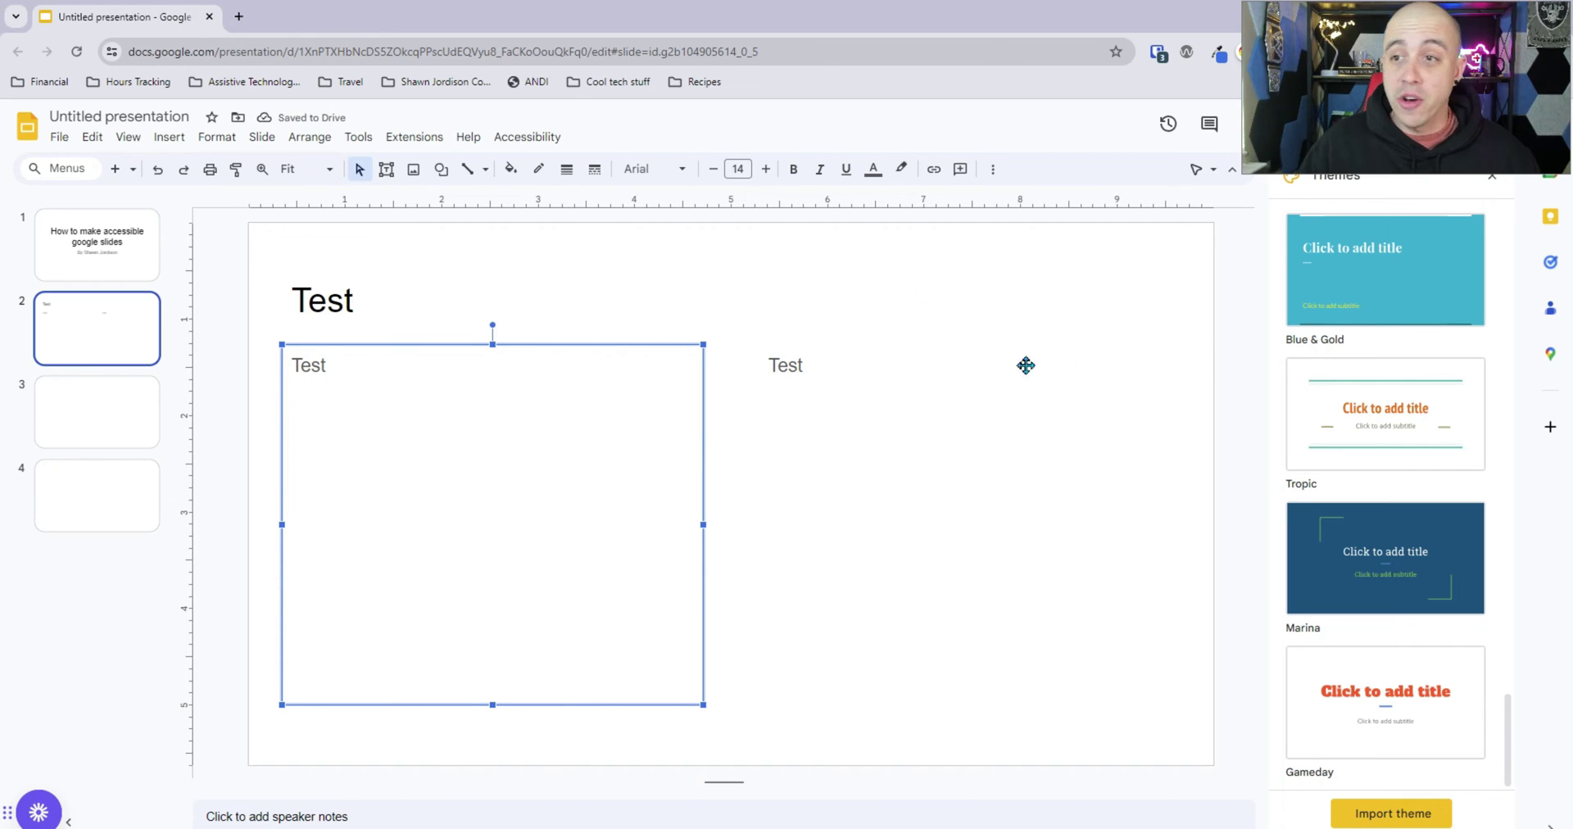
pyautogui.click(1025, 415)
pyautogui.click(948, 295)
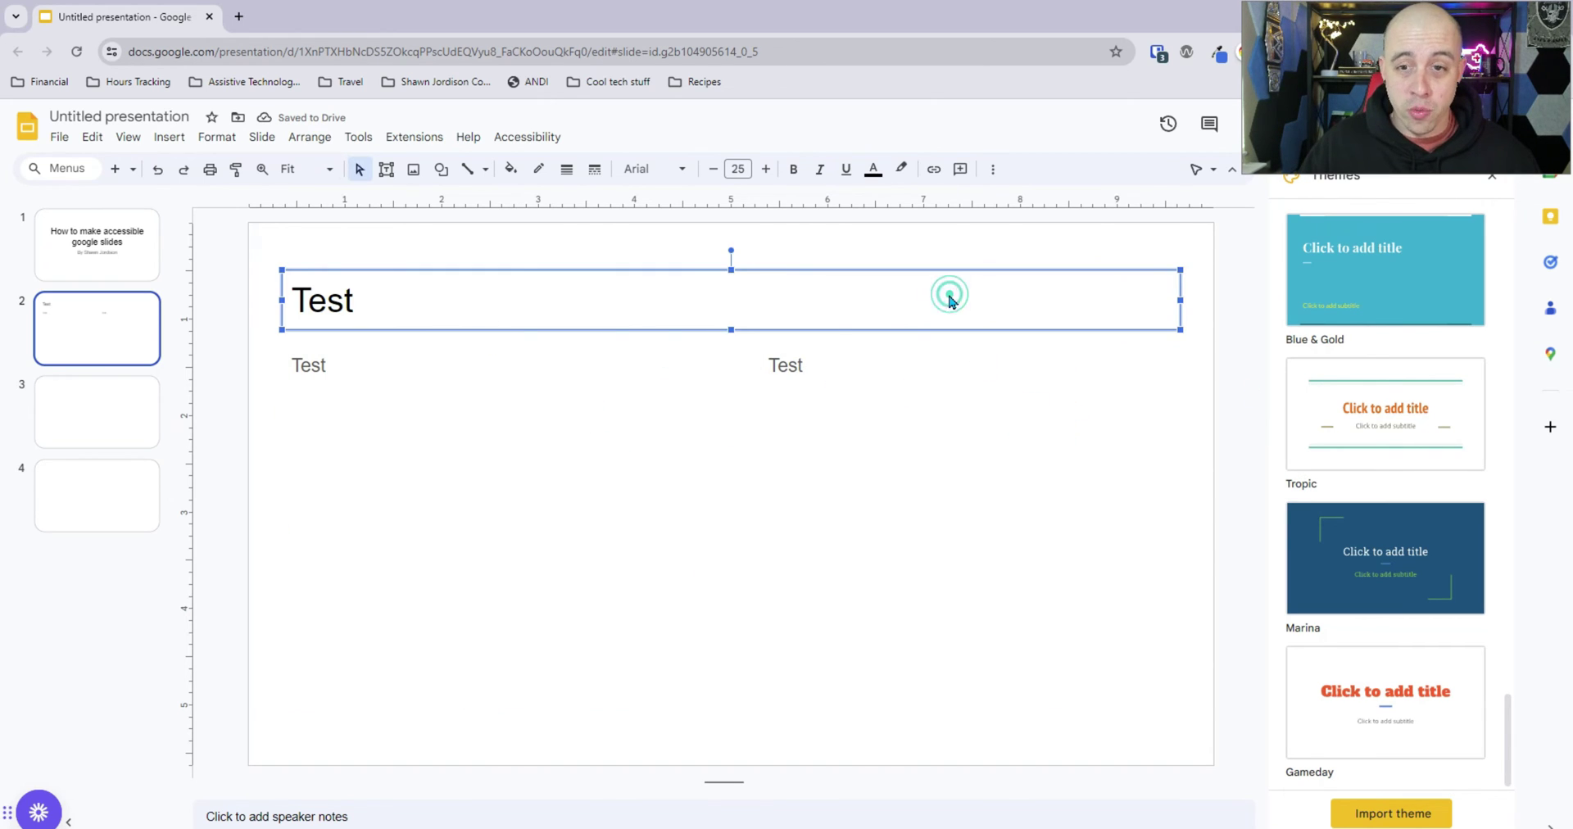
pyautogui.click(86, 277)
pyautogui.click(68, 326)
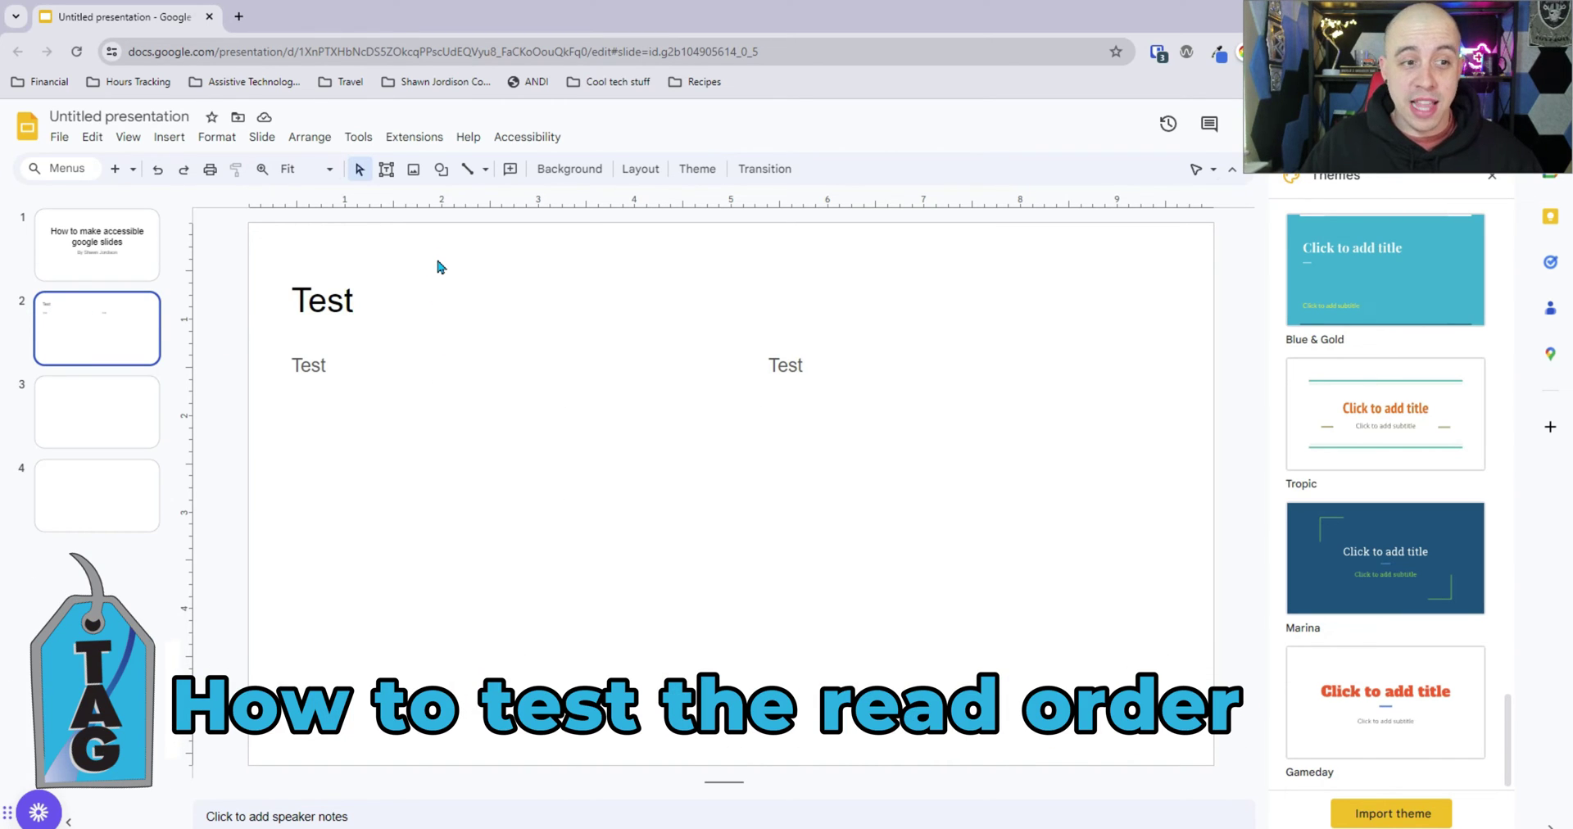
# Step: Tab through slide 2's objects and bring the right Test text box to the front
pyautogui.click(137, 248)
pyautogui.click(91, 332)
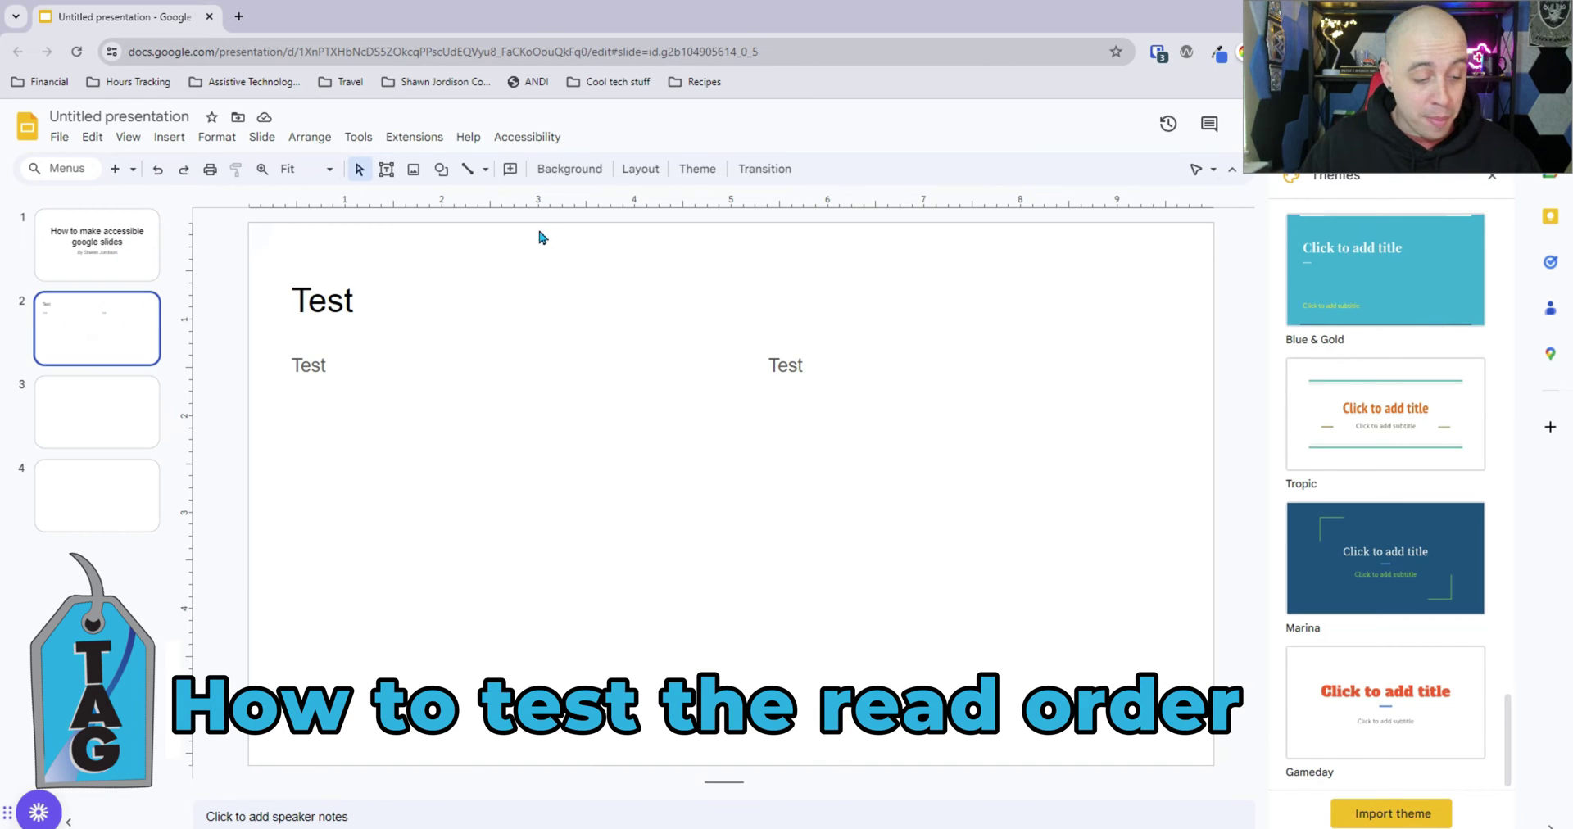
pyautogui.press('Tab')
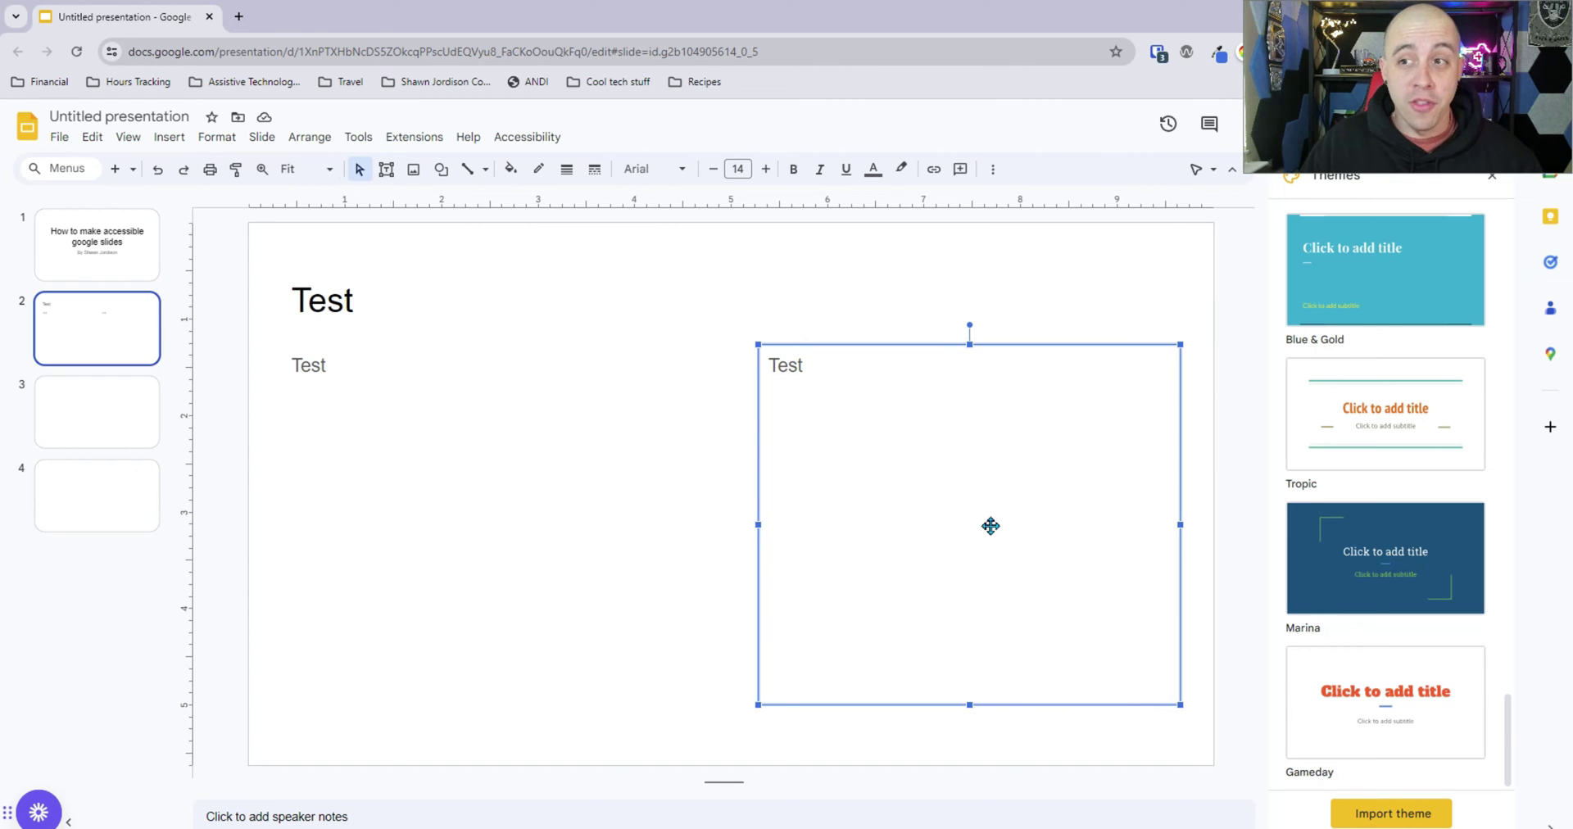
pyautogui.press('Tab')
pyautogui.press('Tab')
pyautogui.press('Tab')
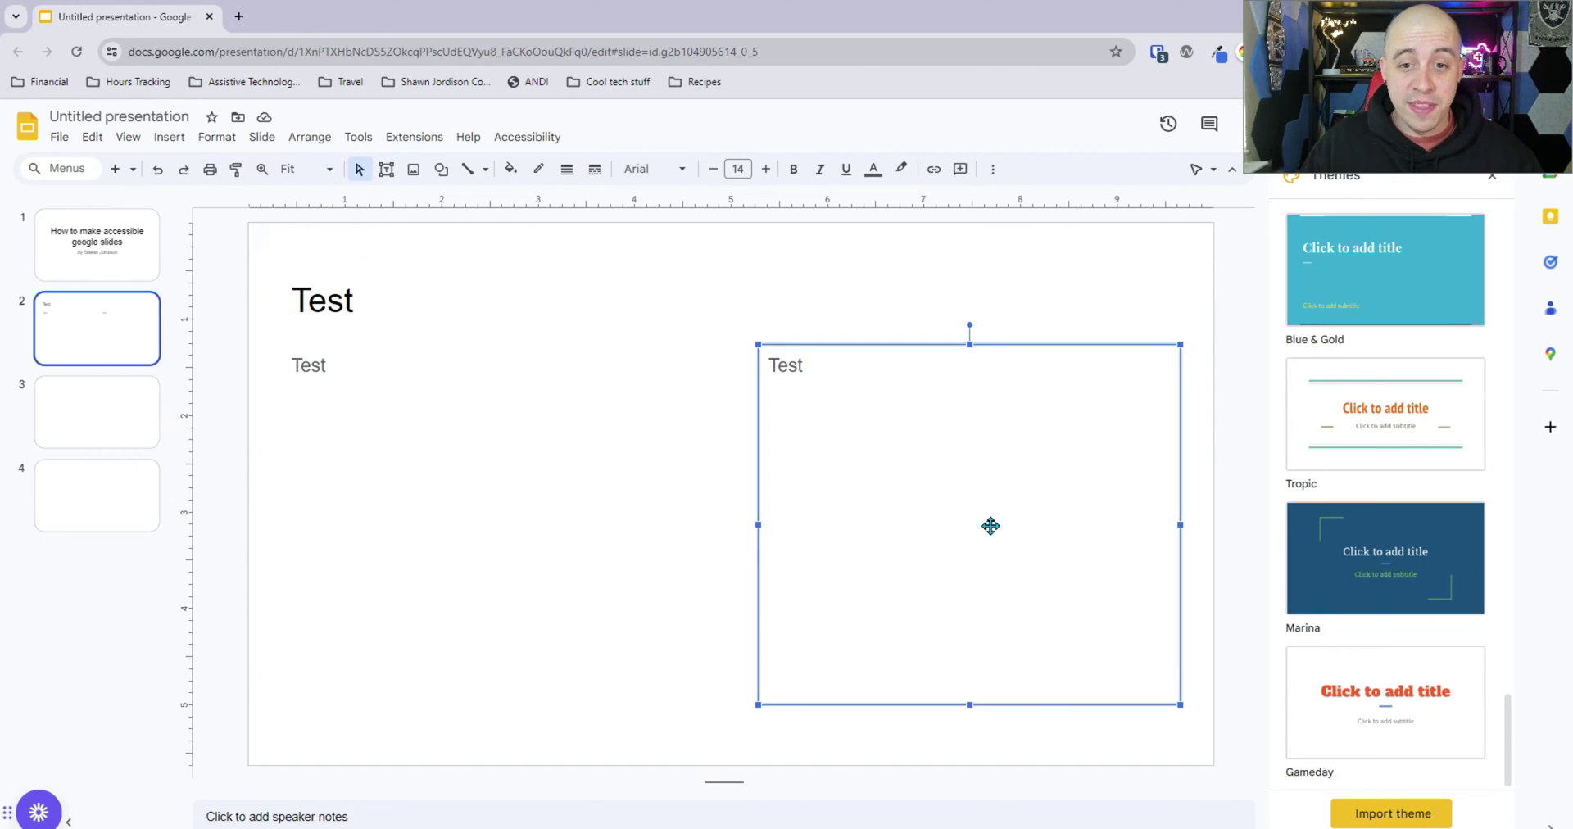
pyautogui.rightClick(895, 367)
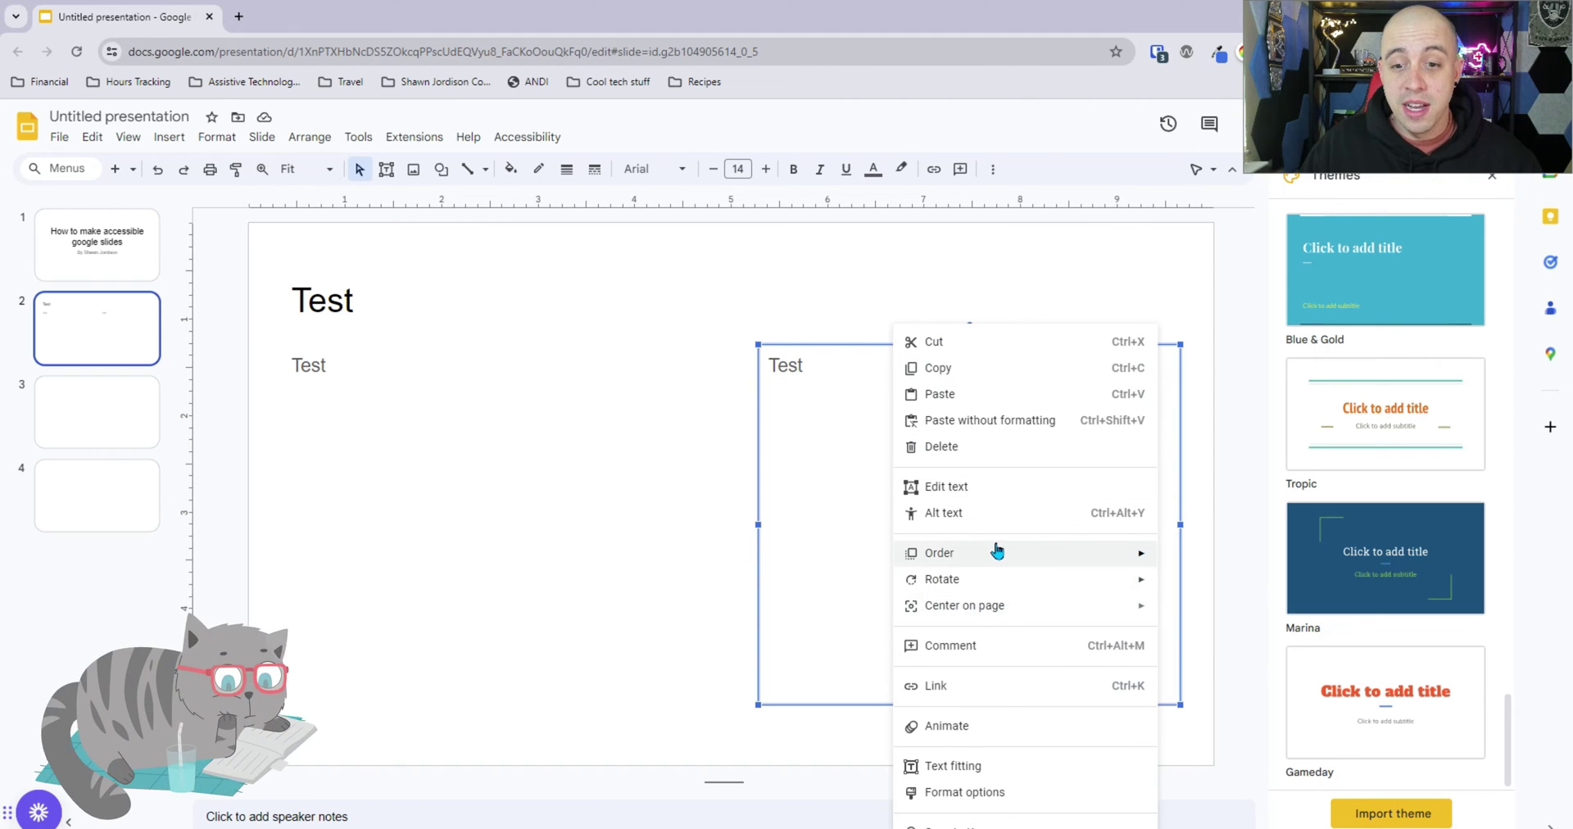
pyautogui.moveTo(1000, 552)
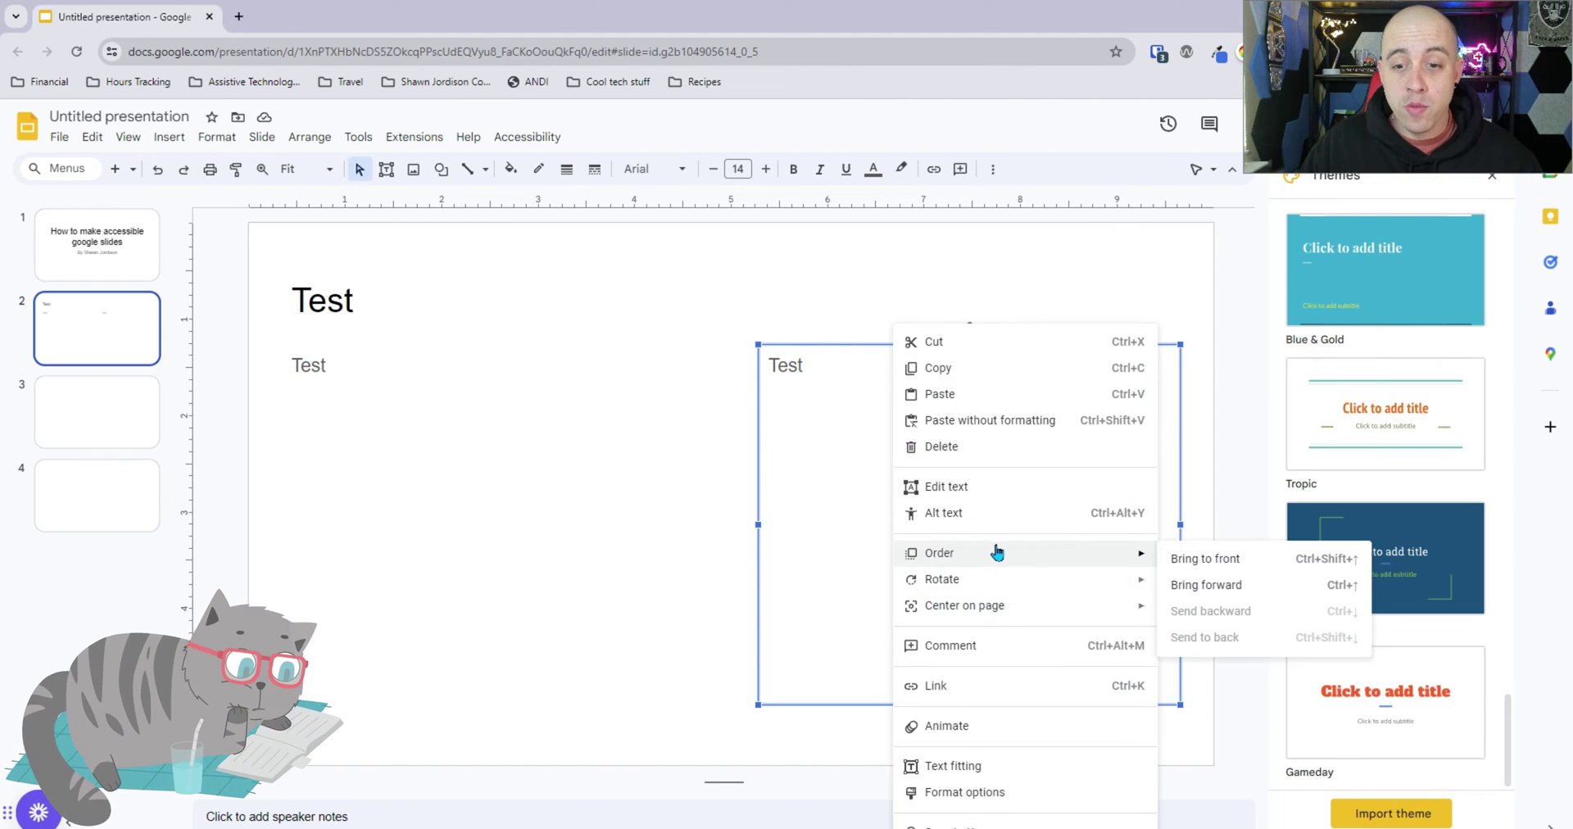
pyautogui.click(1247, 558)
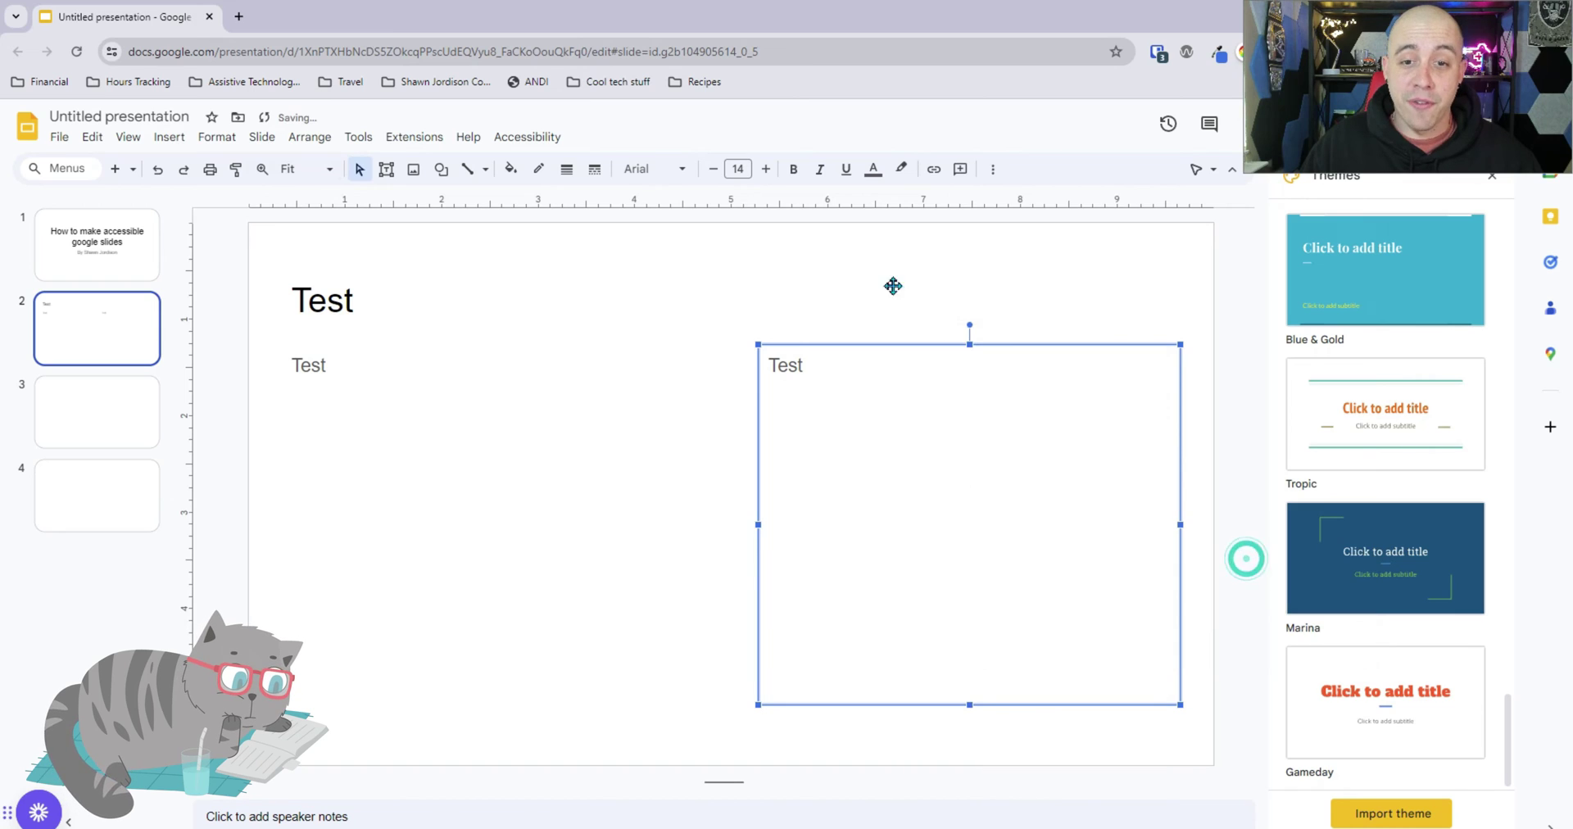
pyautogui.click(877, 235)
# Step: Tab through the title and both Test boxes, then send the right Test box to back
pyautogui.press('Tab')
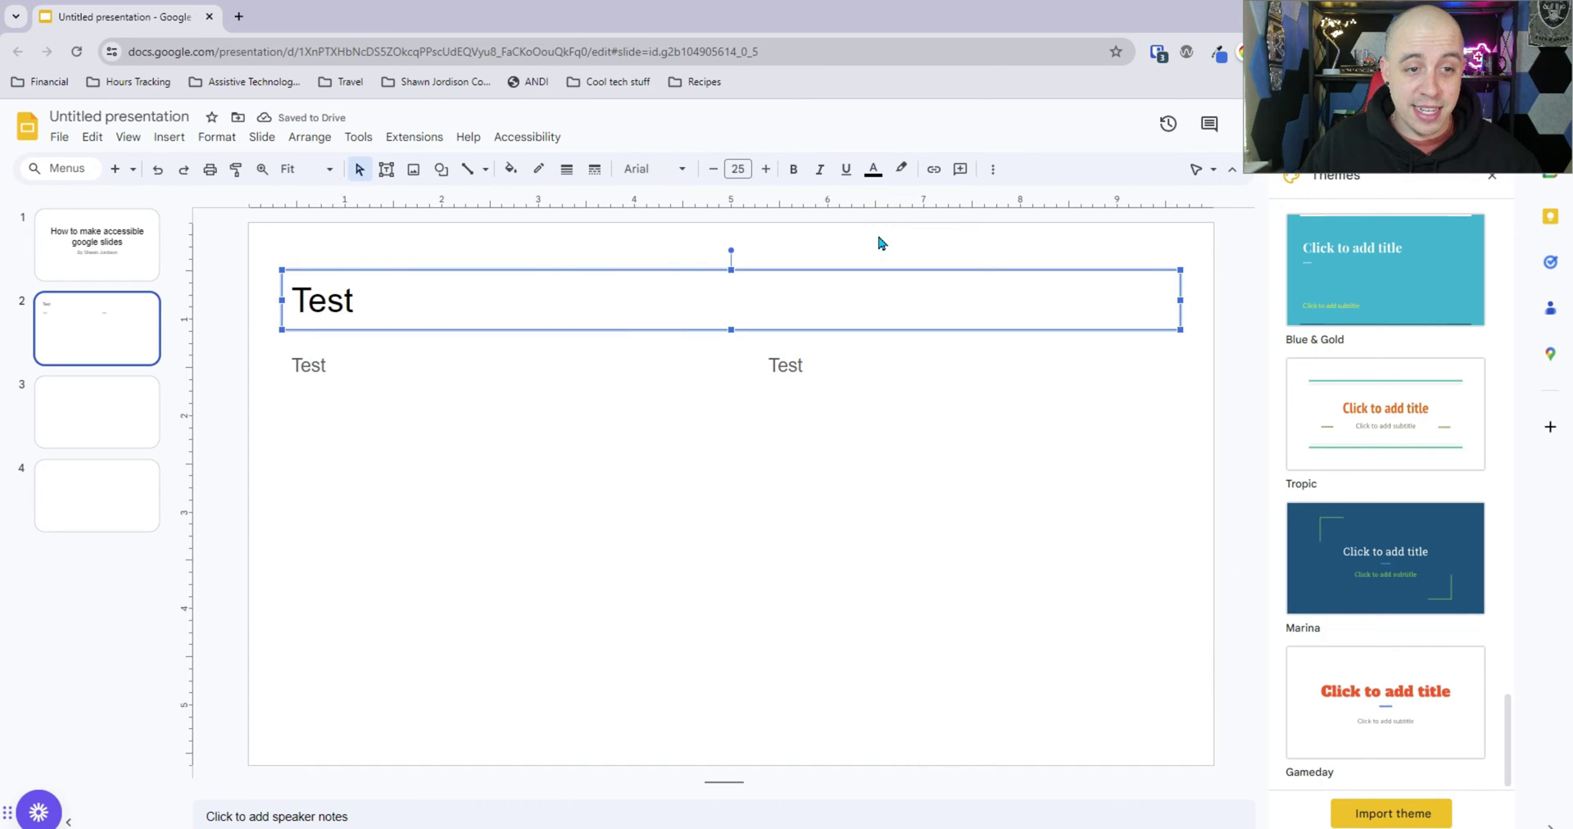
pyautogui.press('Tab')
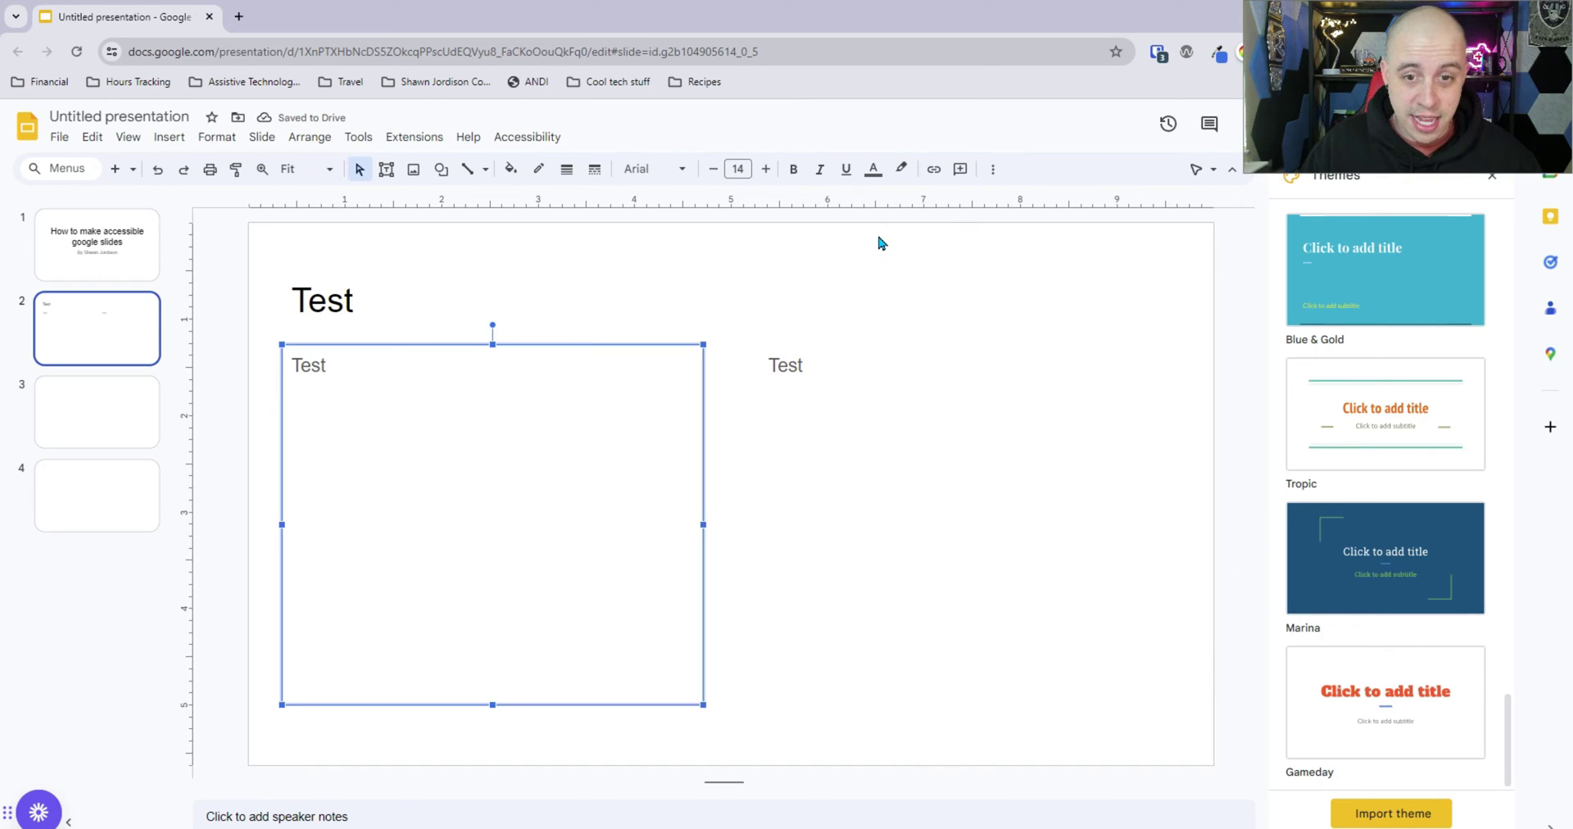
pyautogui.press('Tab')
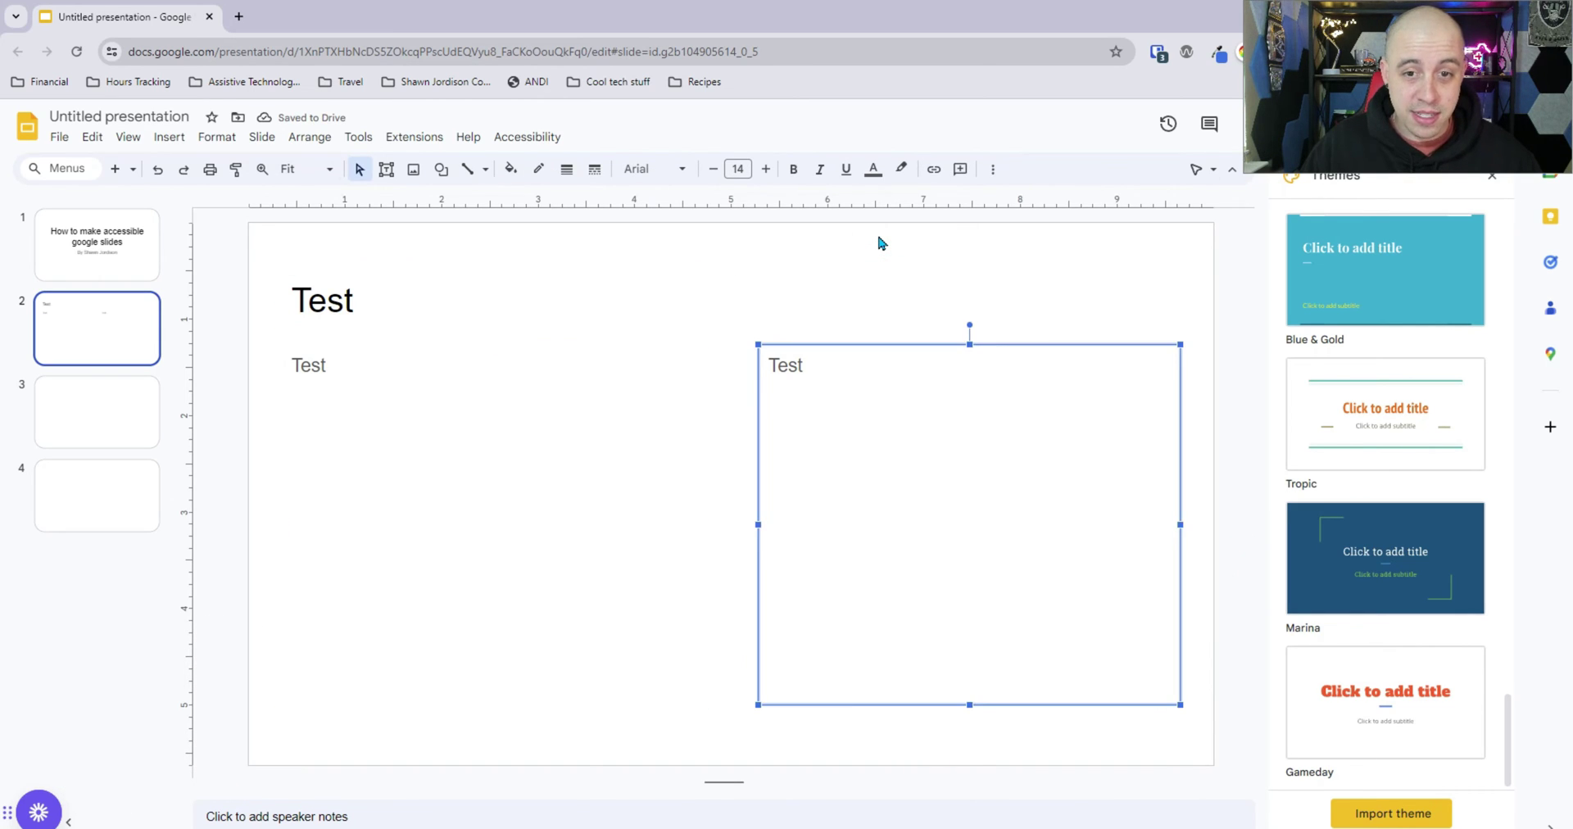
pyautogui.rightClick(888, 356)
pyautogui.moveTo(982, 566)
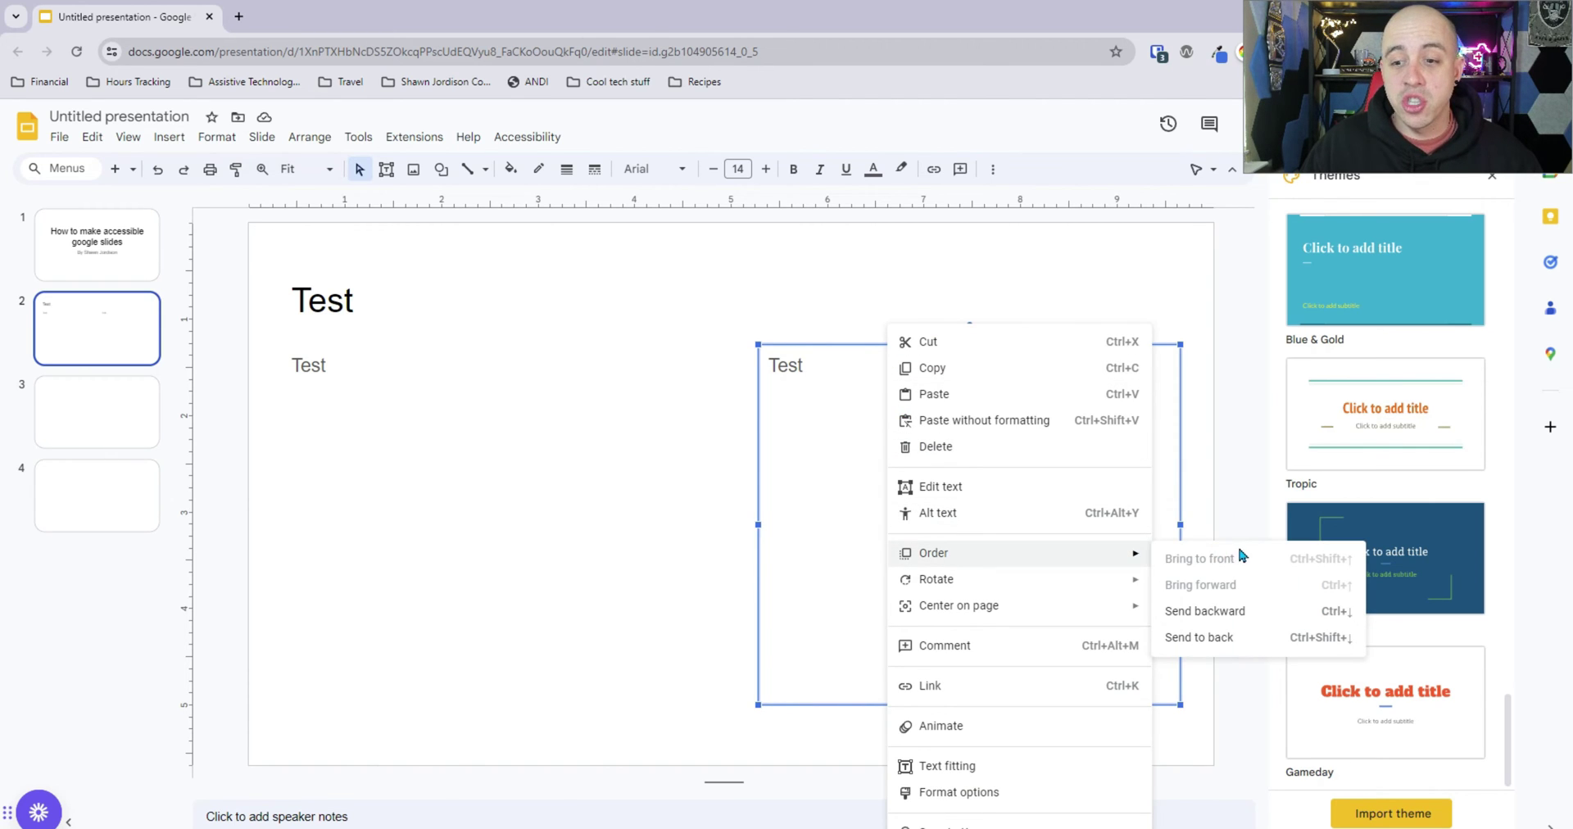
pyautogui.click(1258, 639)
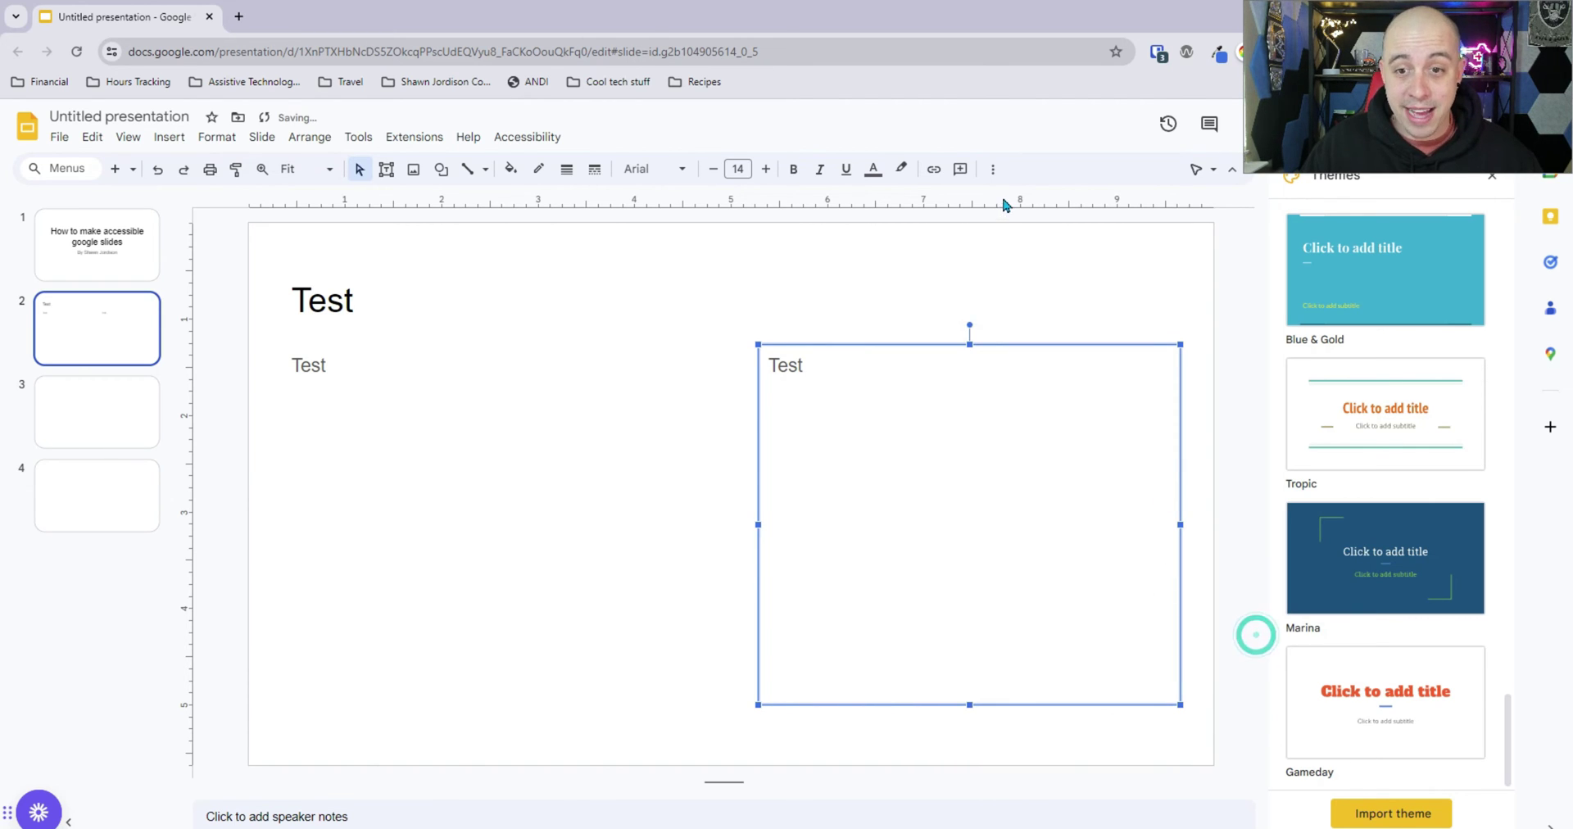